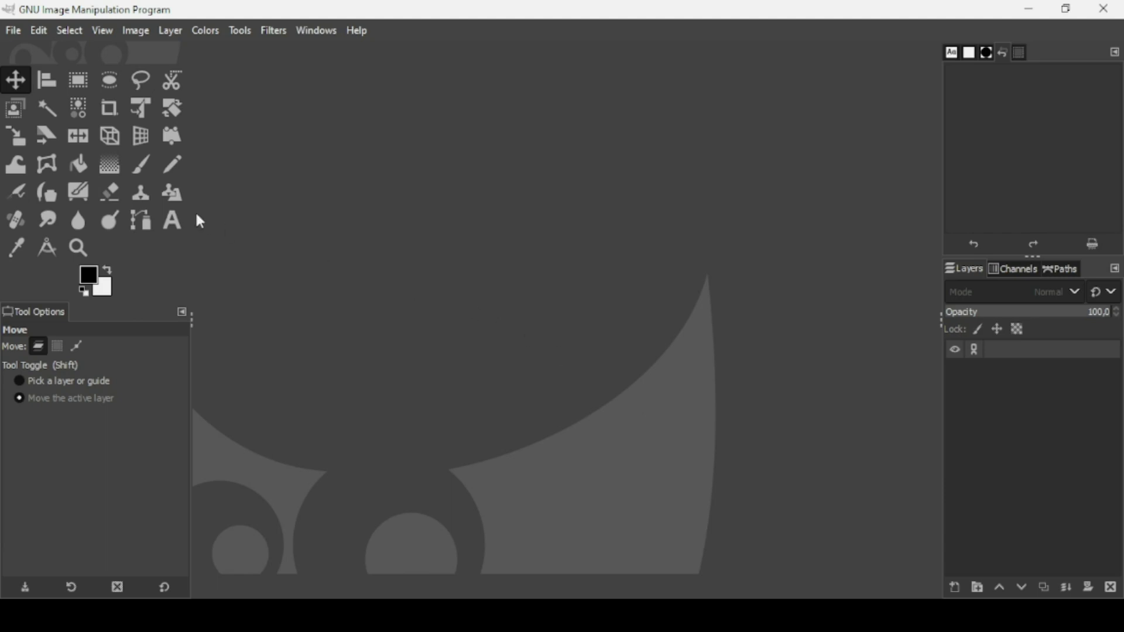
- Create a new 1920×1080 px image and zoom out so the whole canvas fits
left_click(15, 33)
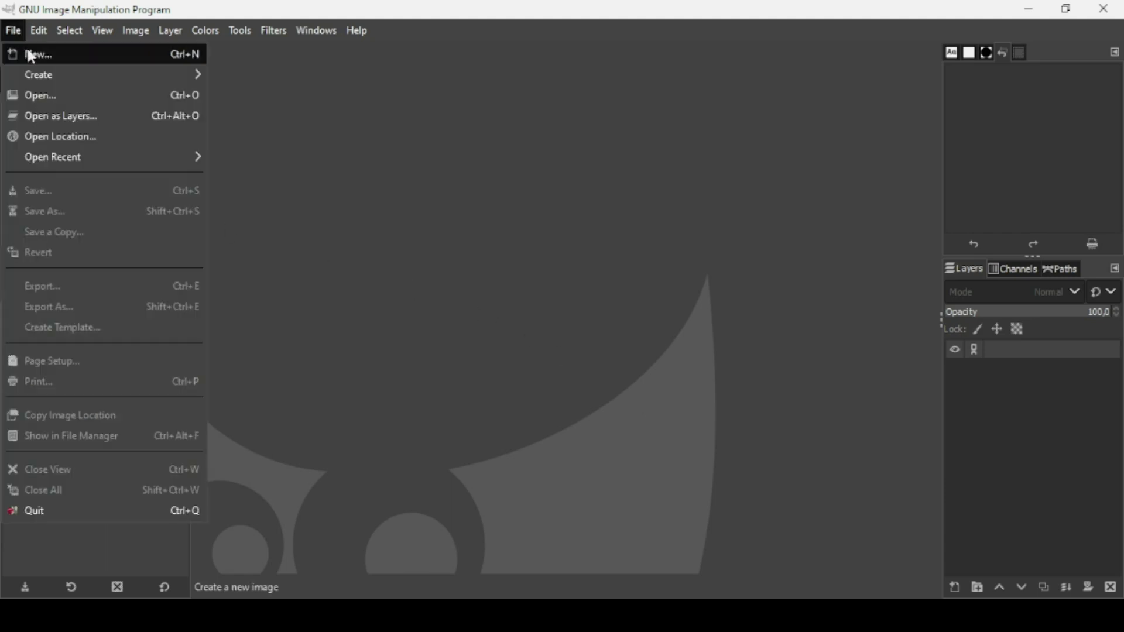
left_click(26, 51)
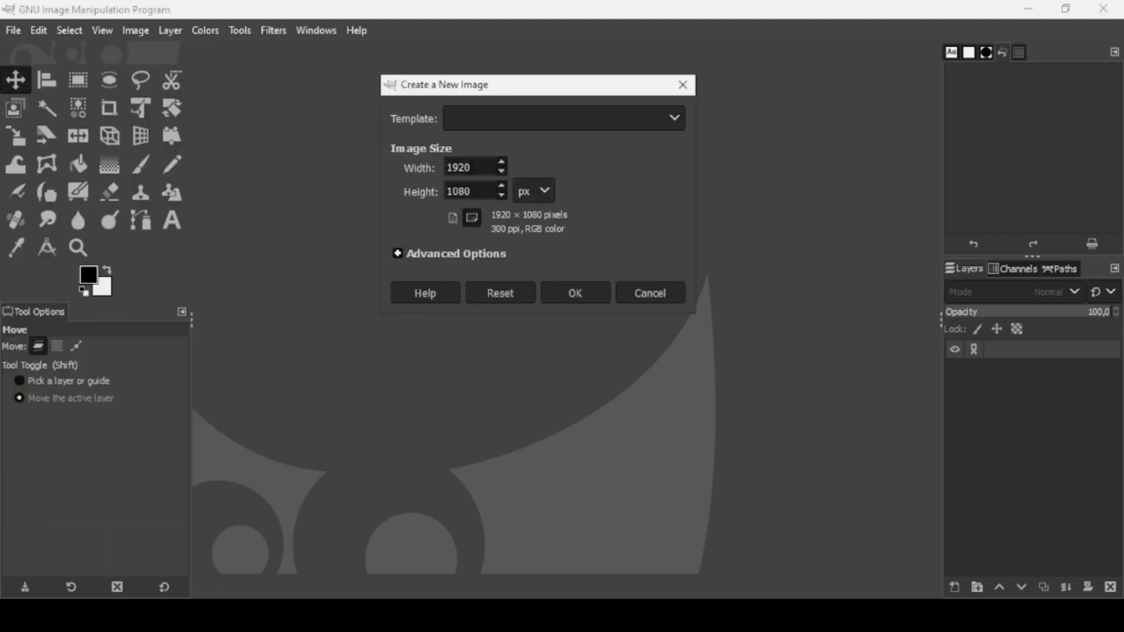
left_click(577, 287)
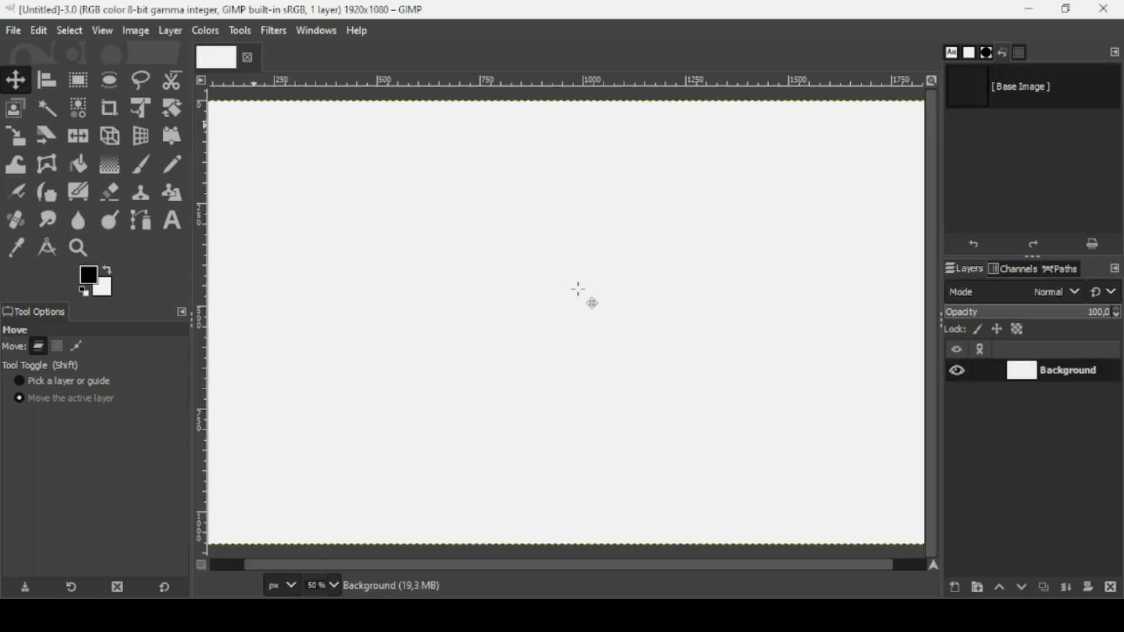
key("minus")
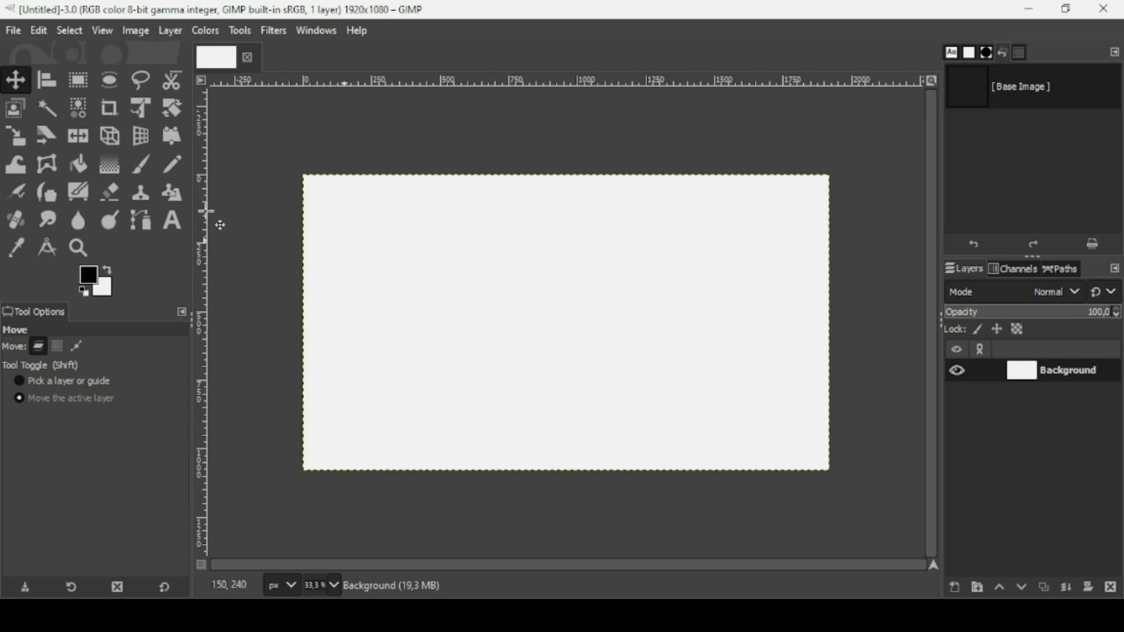
- Fill the Background with a vertical FG to BG (RGB) gradient, dark at top, light at bottom
left_click(117, 169)
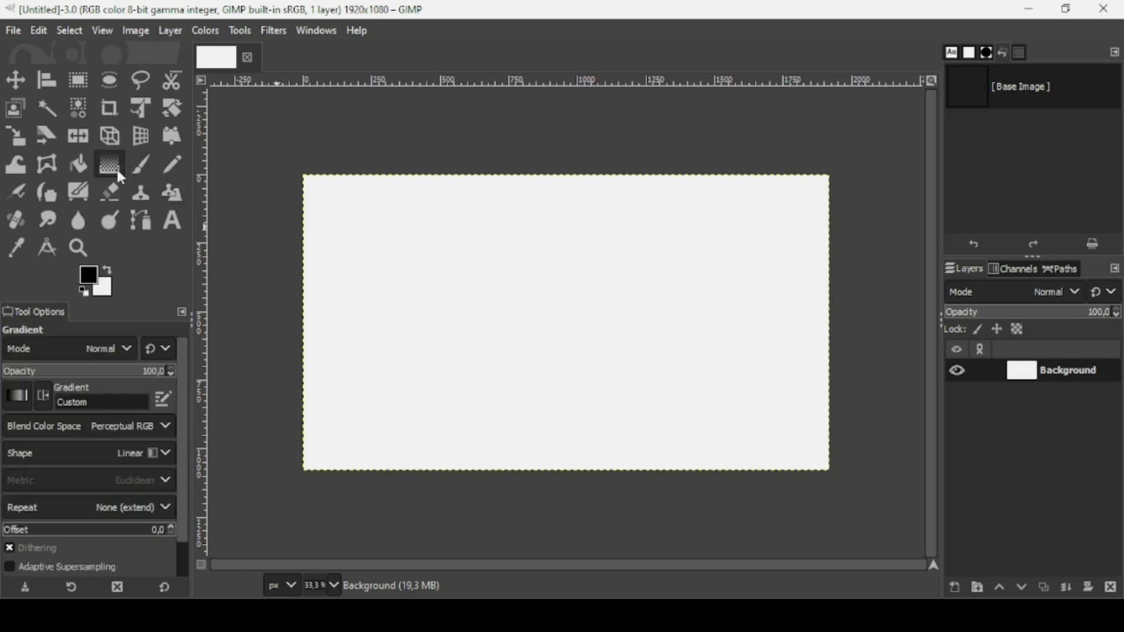
left_click(15, 397)
left_click(122, 238)
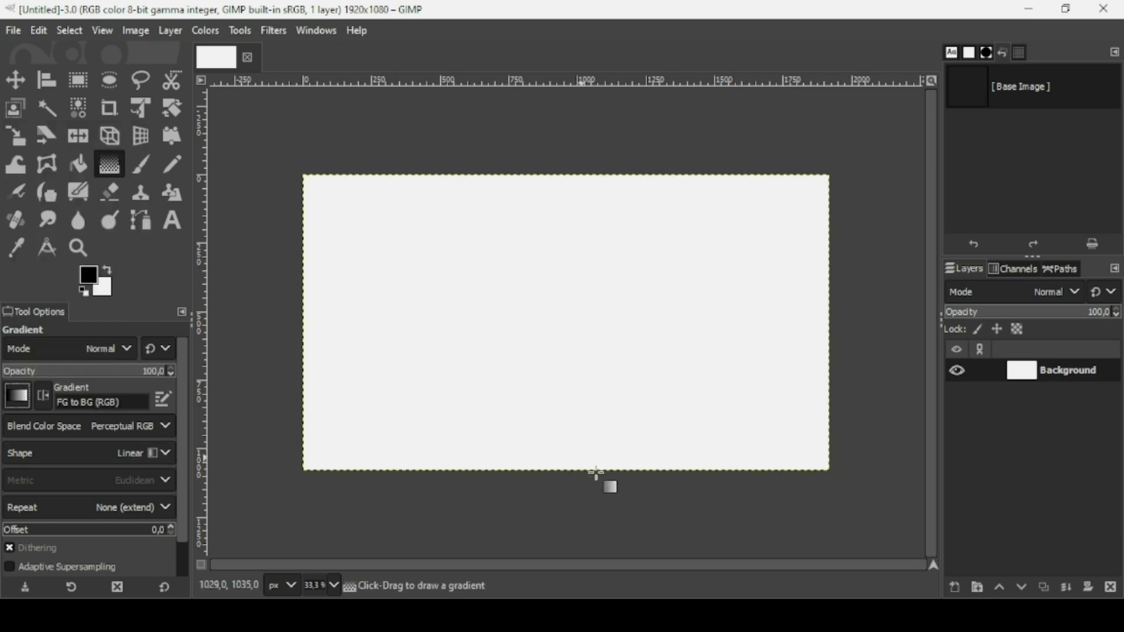
left_click_drag(574, 487, 564, 130)
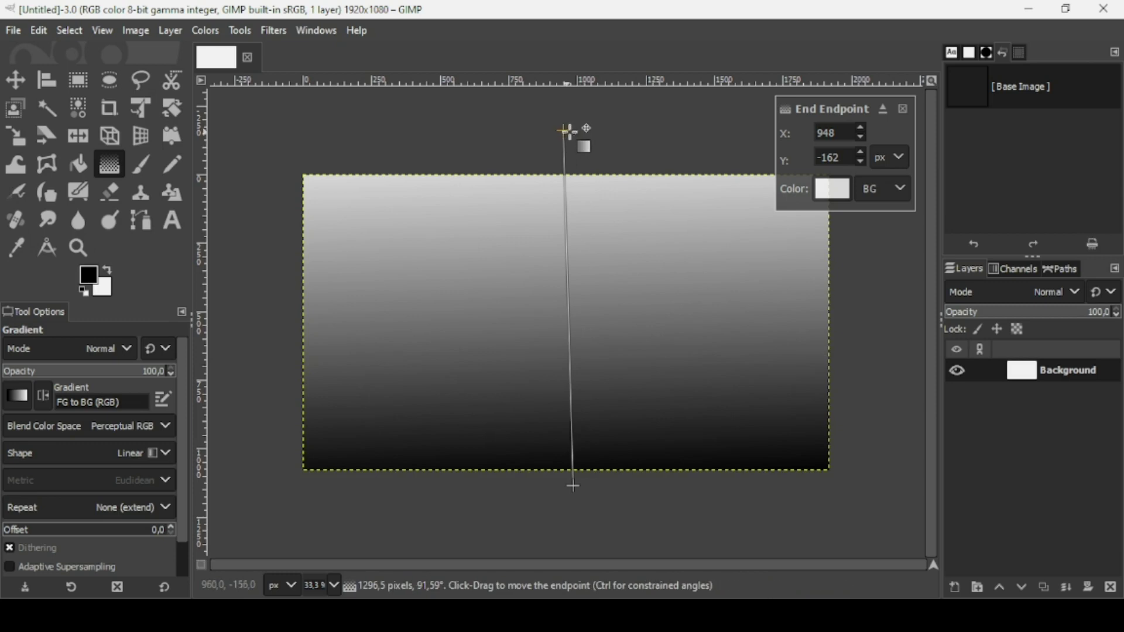
left_click_drag(569, 130, 573, 133)
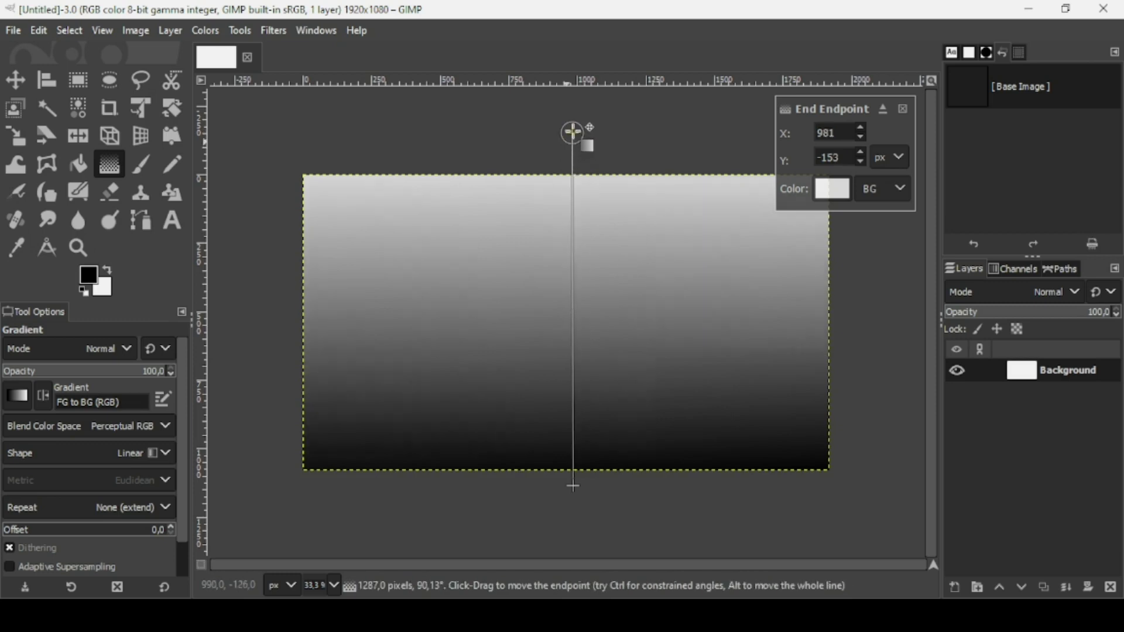
left_click(110, 271)
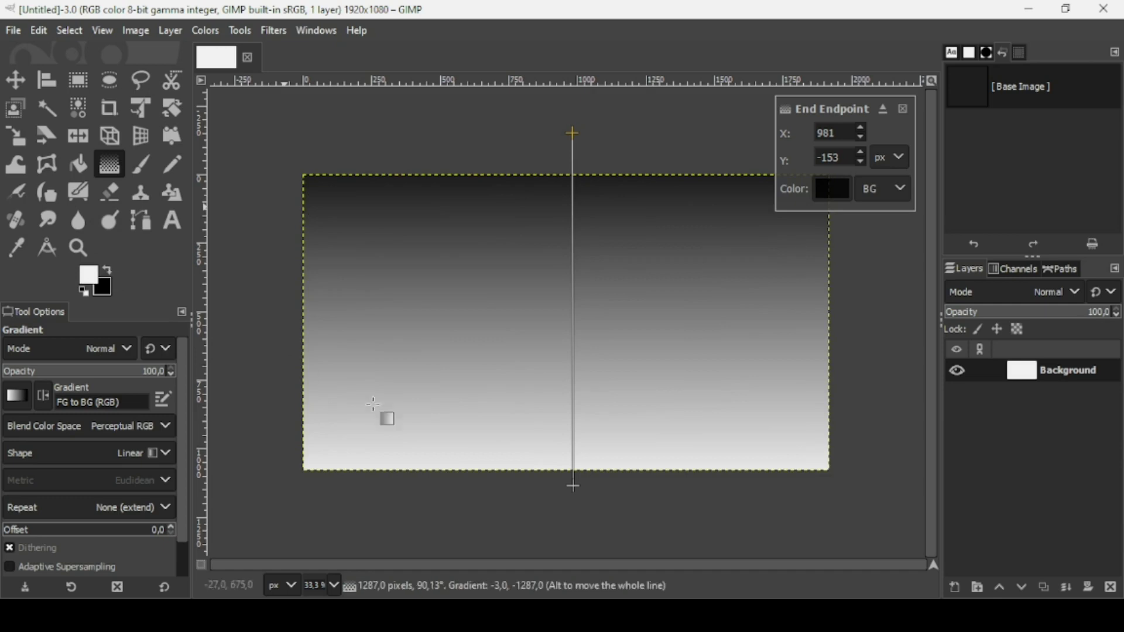
left_click_drag(573, 486, 582, 530)
key("Return")
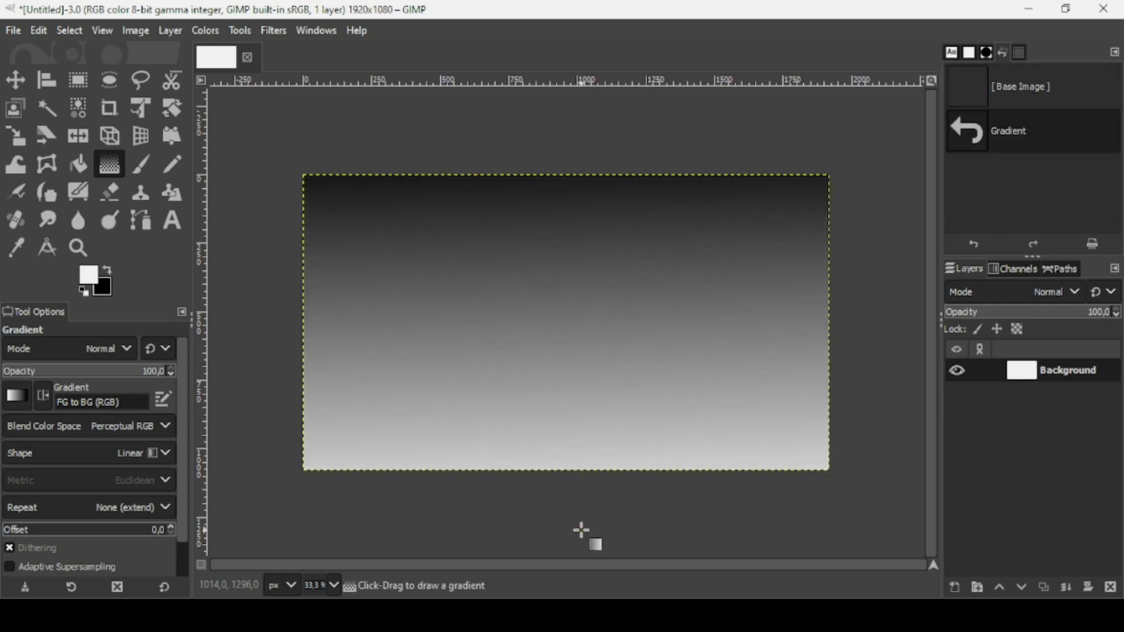
- Add white 'GIMP' text in Roboto Bold at 700 px on the canvas
left_click(184, 222)
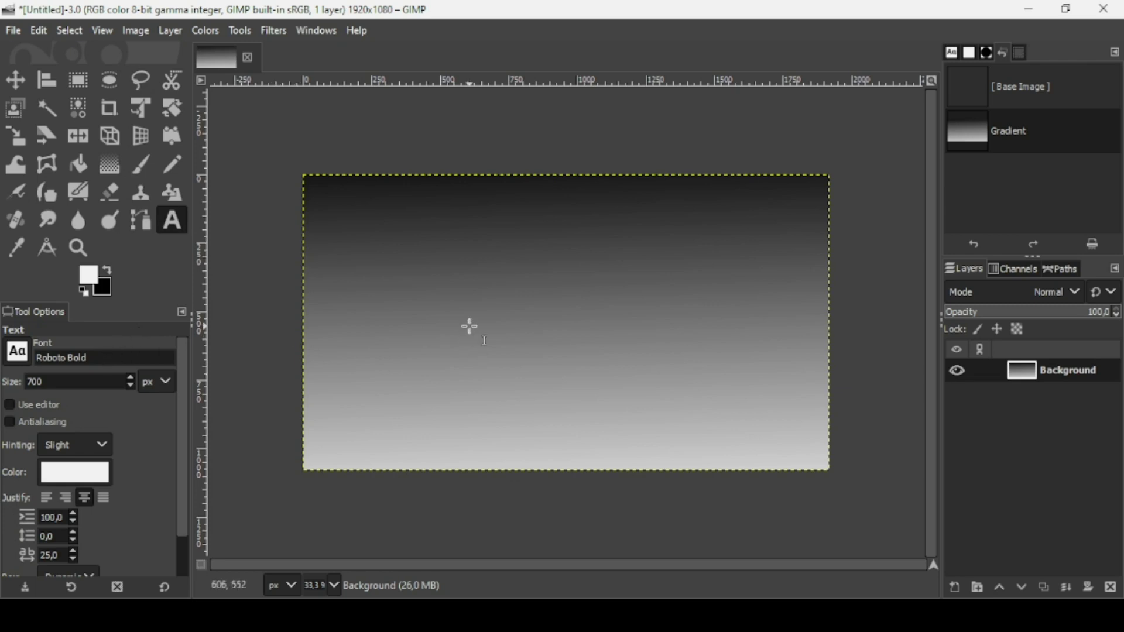
left_click(470, 326)
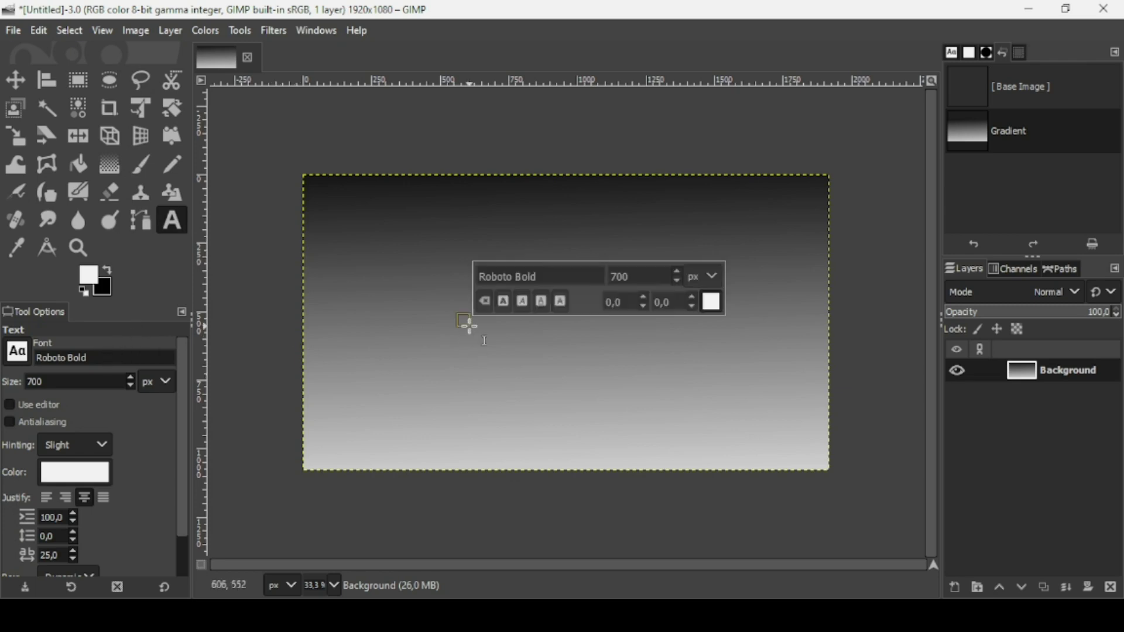
type("G")
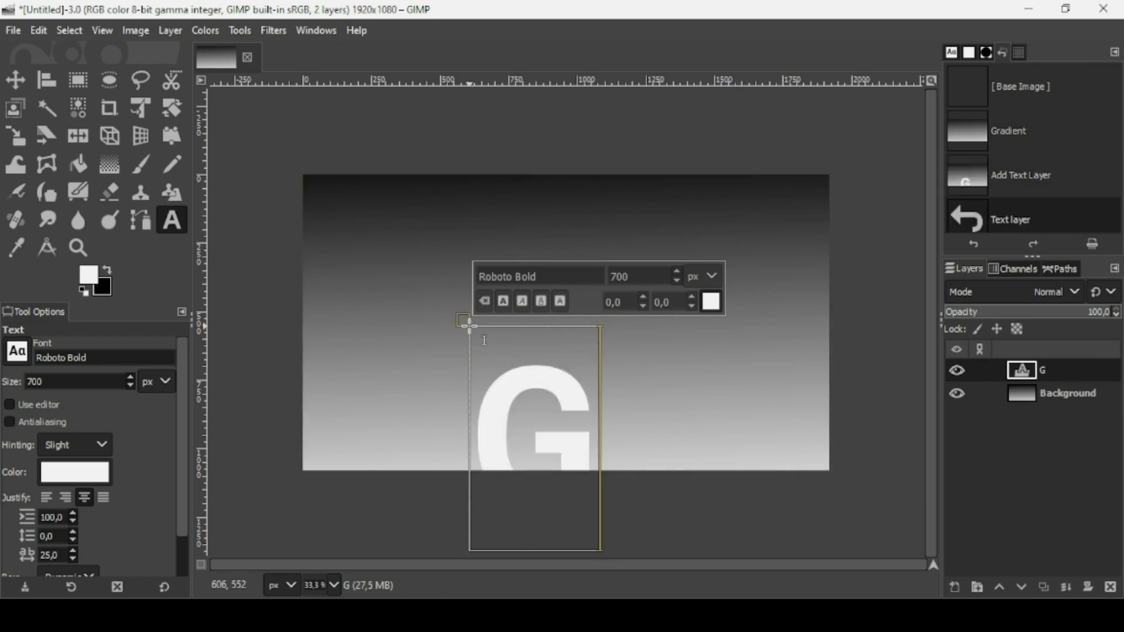
type("IMP")
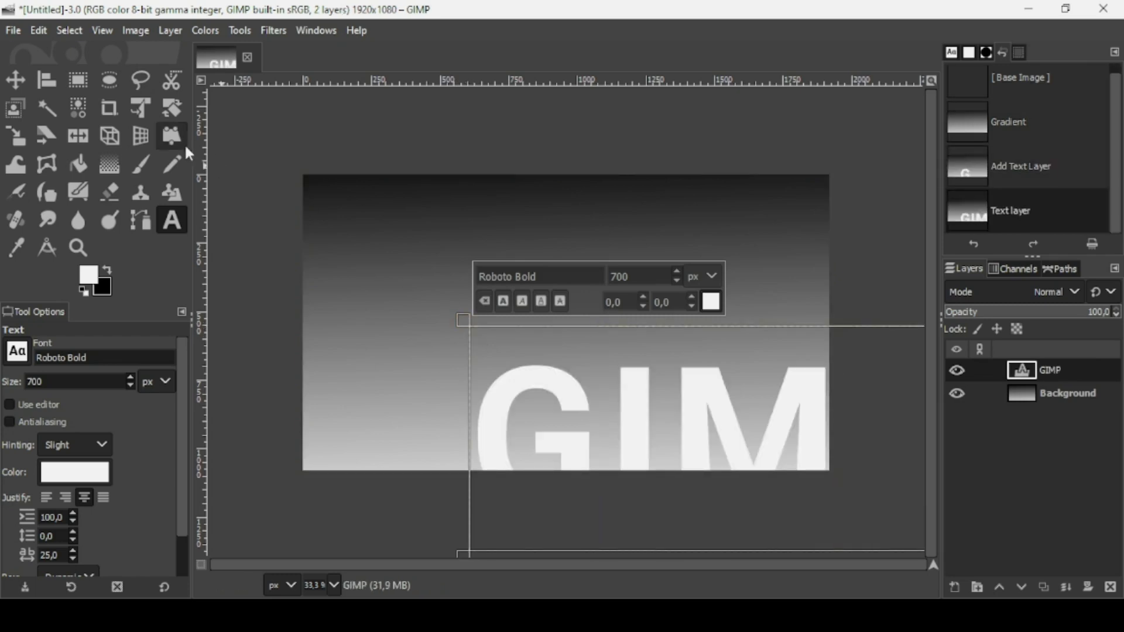
- Centre the GIMP text horizontally on the image and move it up onto the canvas
left_click(50, 83)
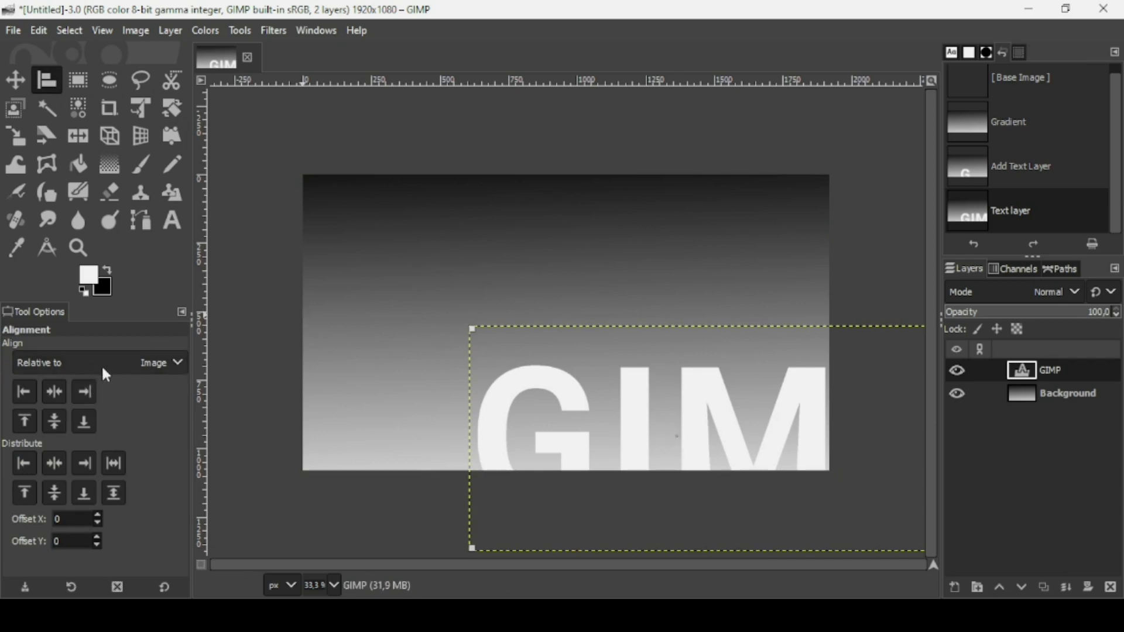
left_click(54, 392)
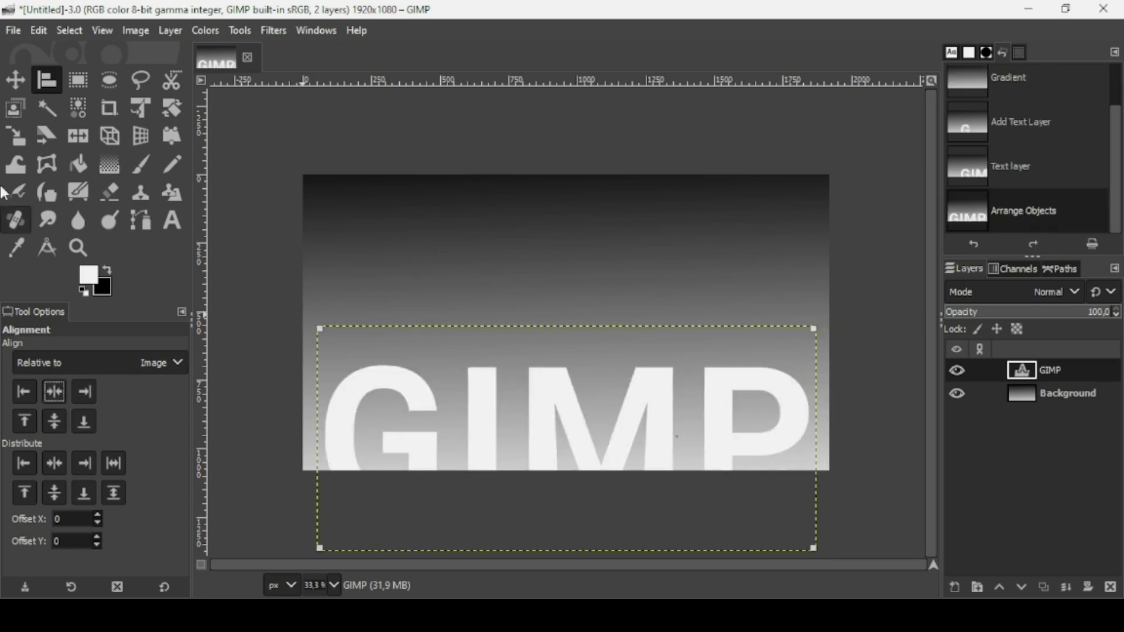
left_click(16, 80)
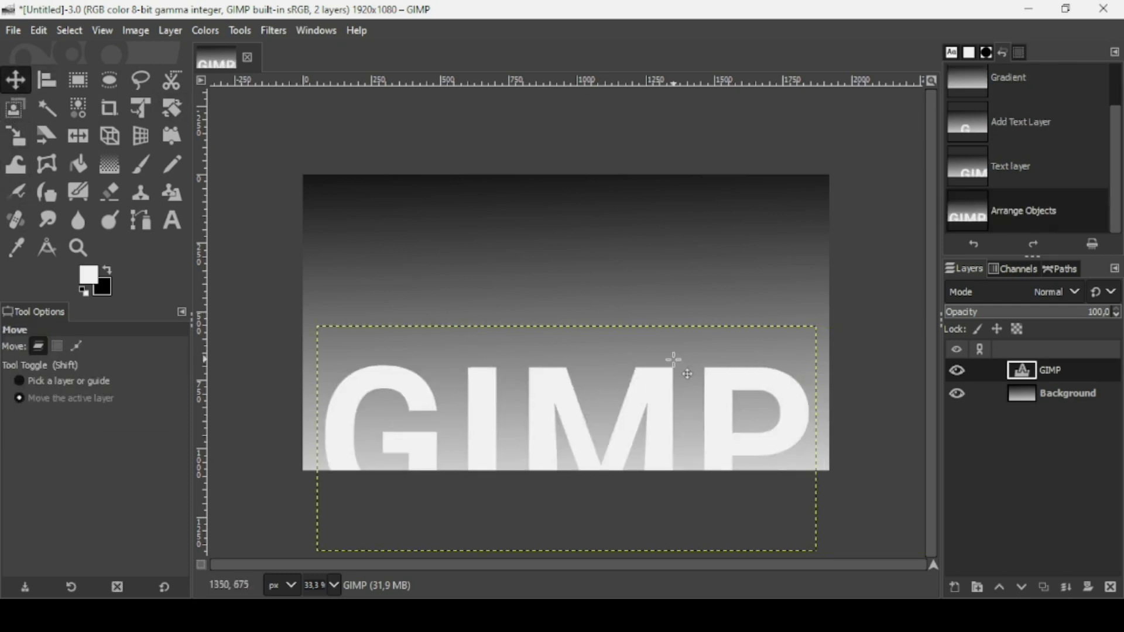
left_click_drag(675, 406, 678, 330)
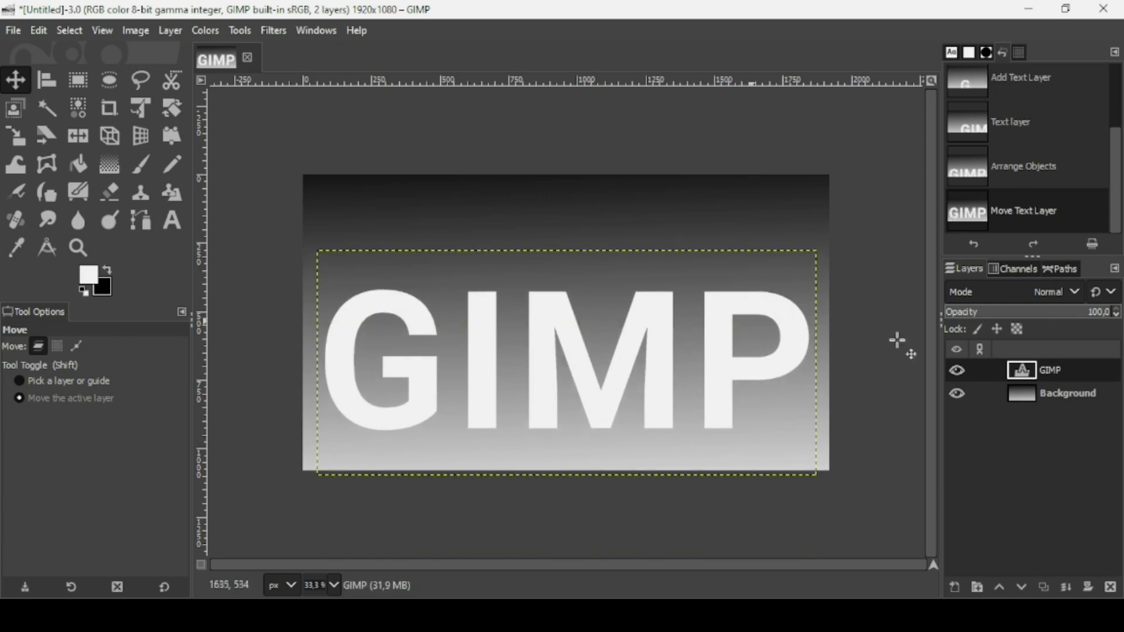
- Turn the GIMP text layer's letter shapes into a selection and shrink it
right_click(1028, 376)
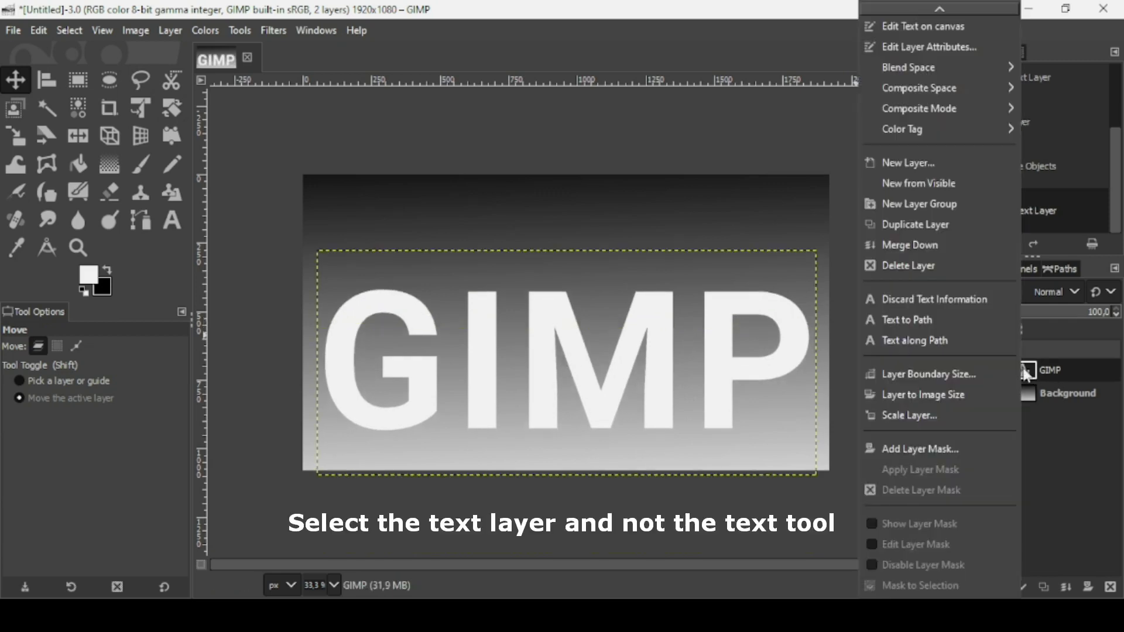
scroll(959, 456, "down", 3)
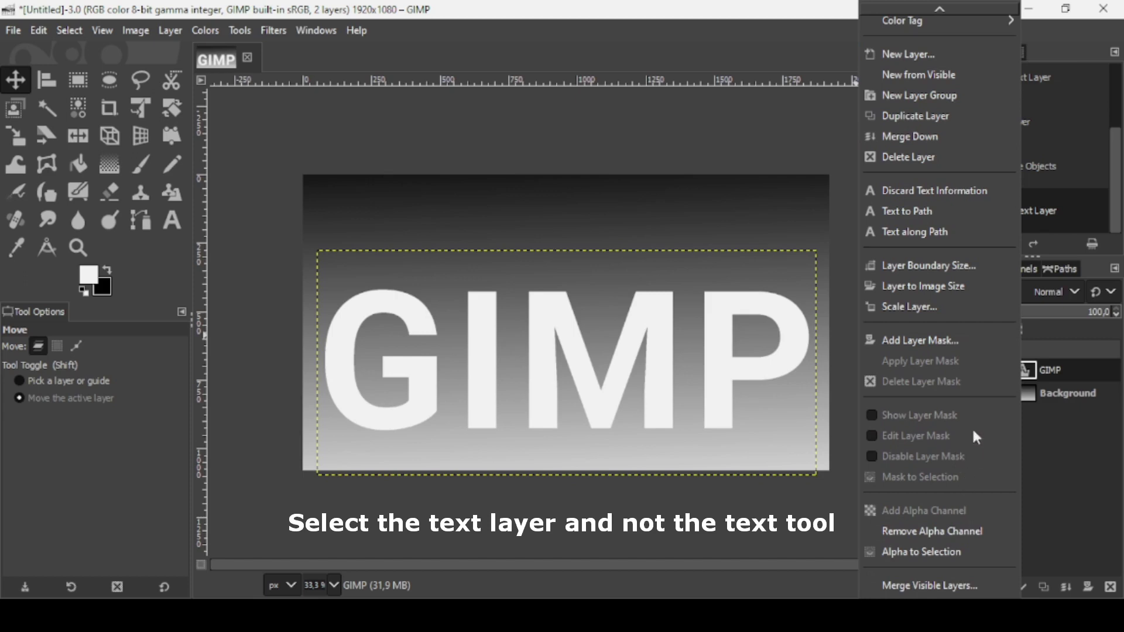
left_click(948, 553)
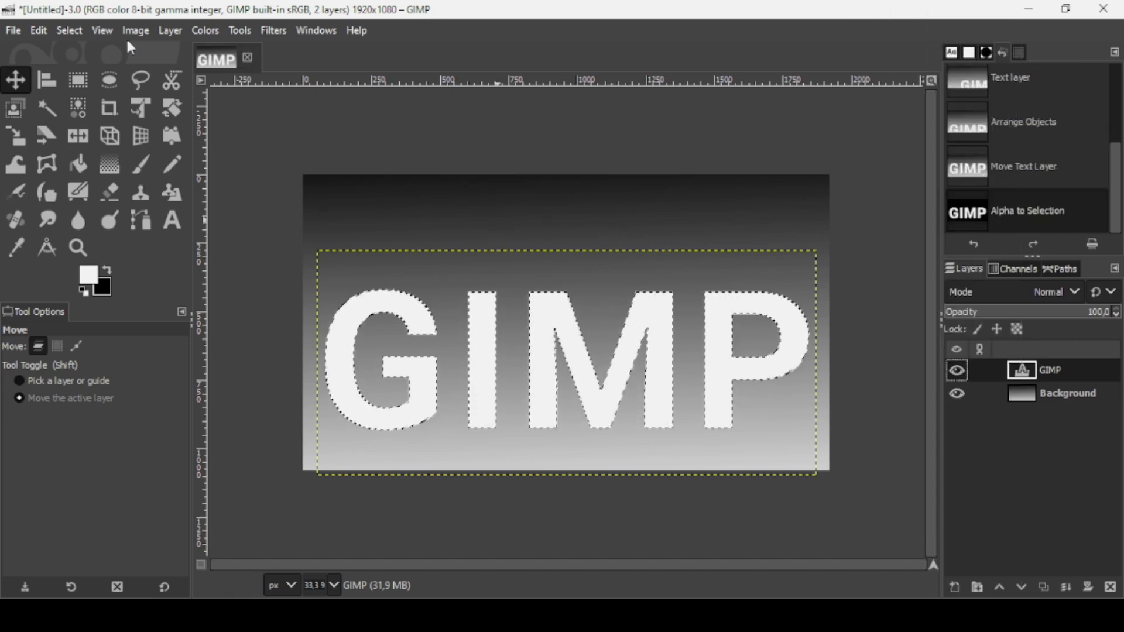
left_click(77, 36)
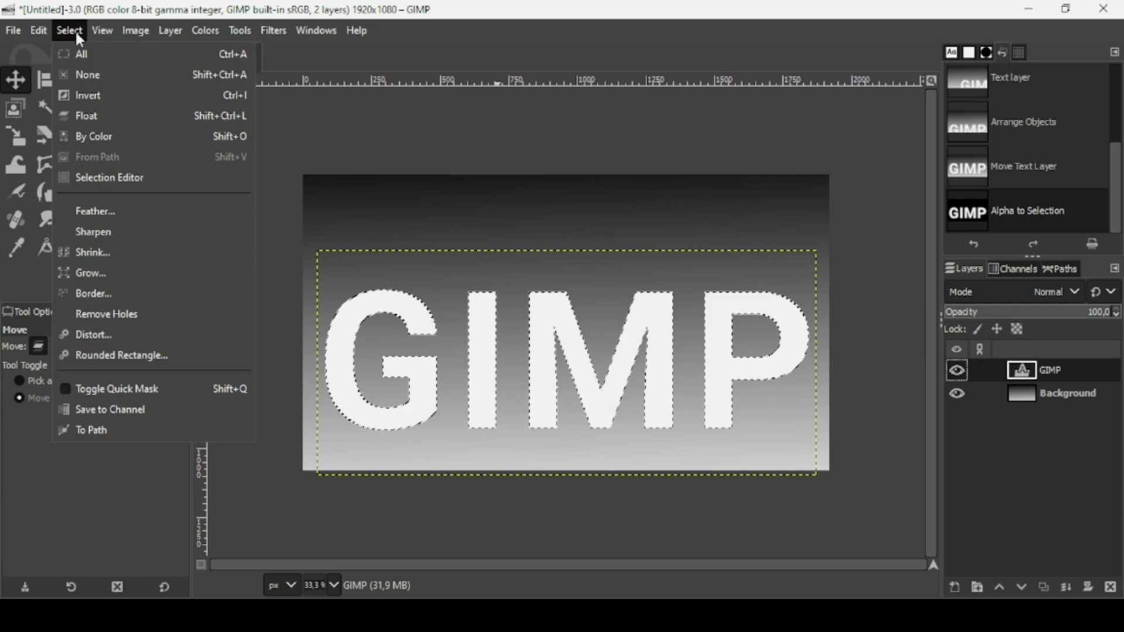
left_click(103, 249)
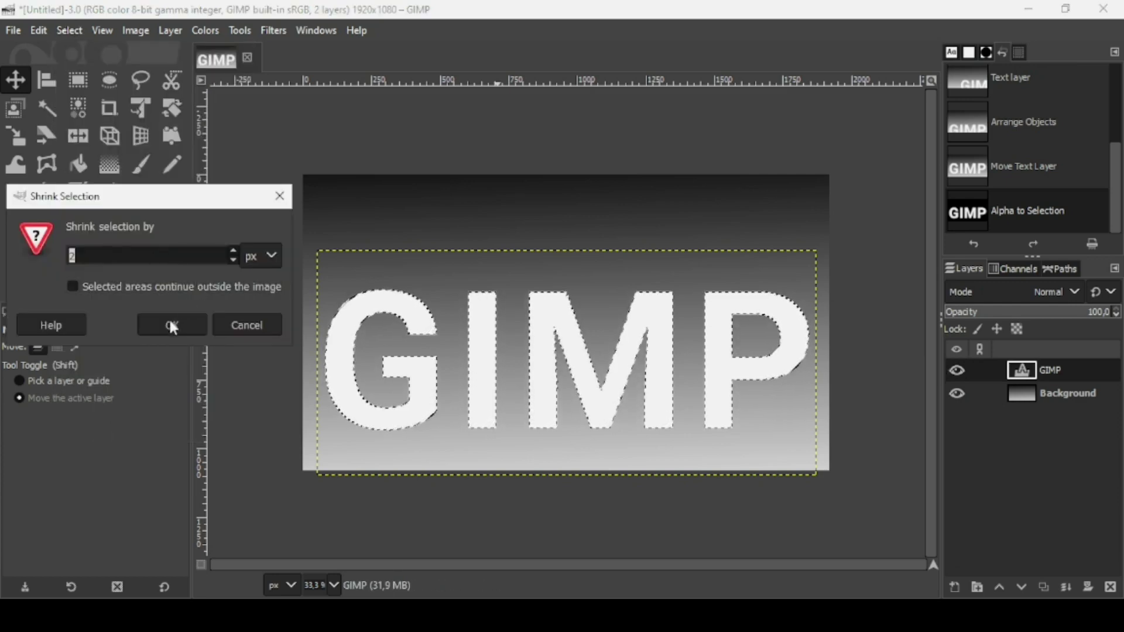
left_click(193, 327)
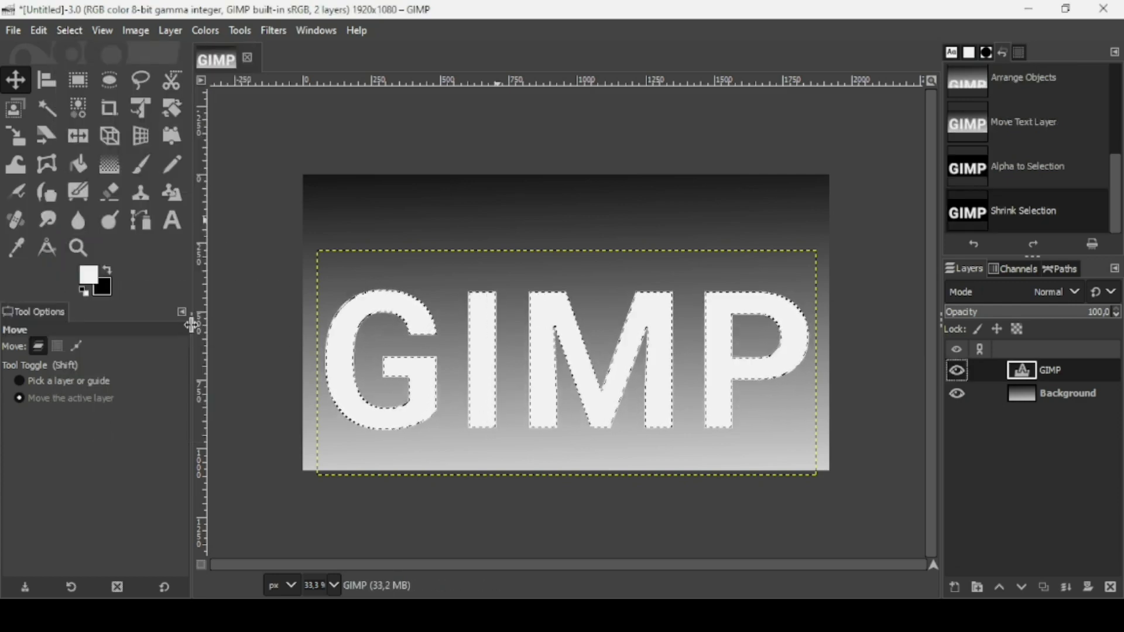
- Fill the letters with a grey-to-white vertical gradient, midpoint nudged up, then clear the selection
left_click(111, 163)
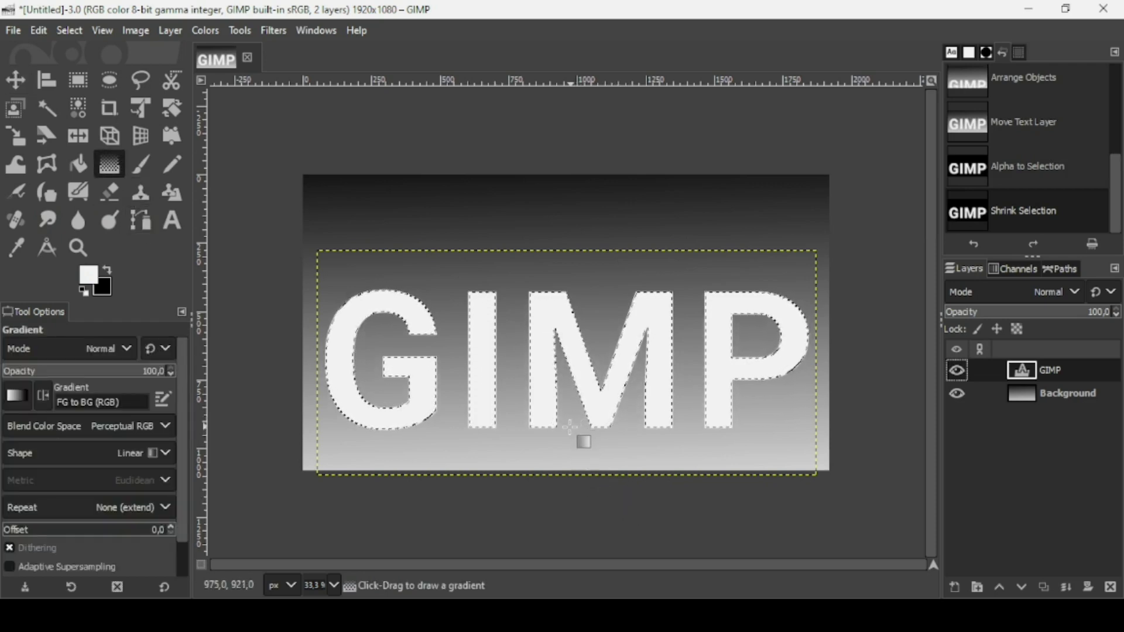
left_click_drag(568, 283, 567, 289)
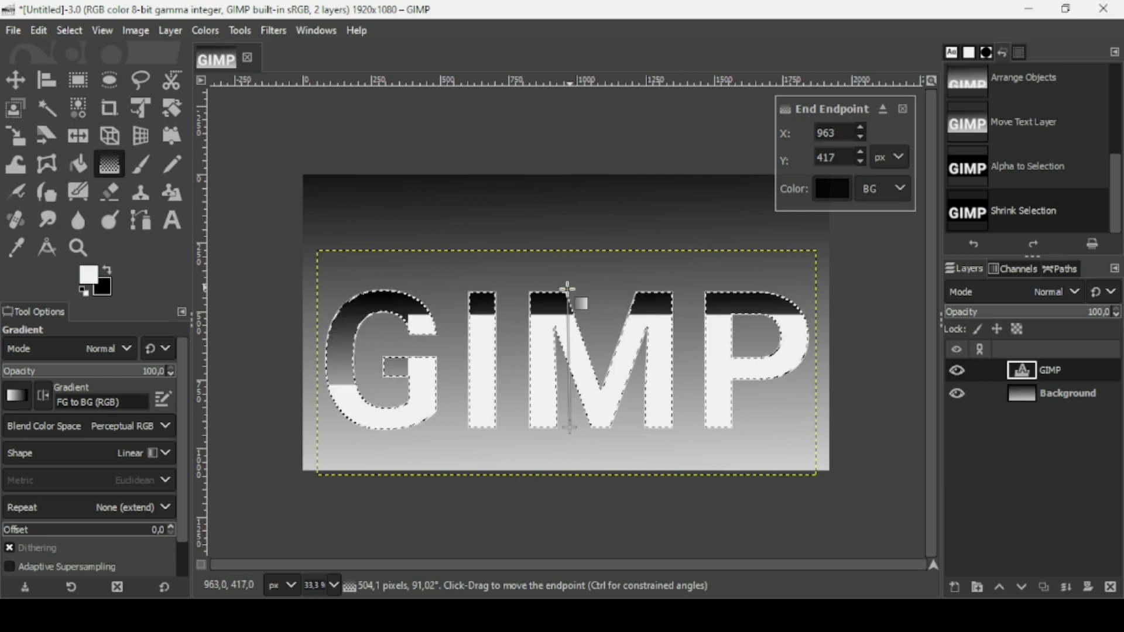
left_click_drag(567, 168, 578, 75)
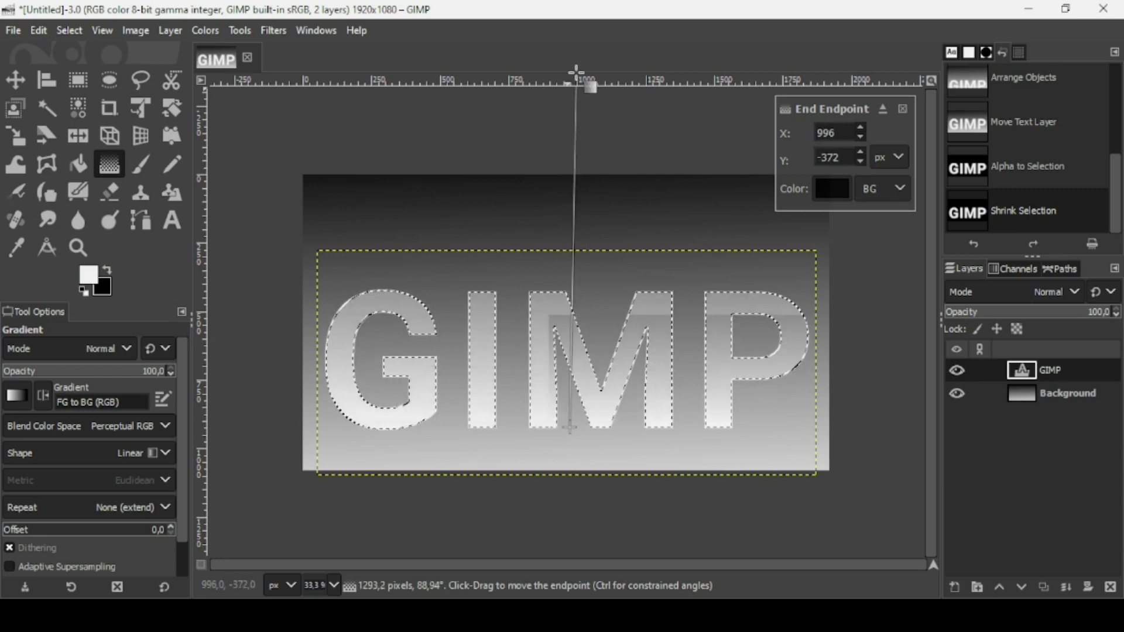
left_click(574, 249)
left_click(577, 213)
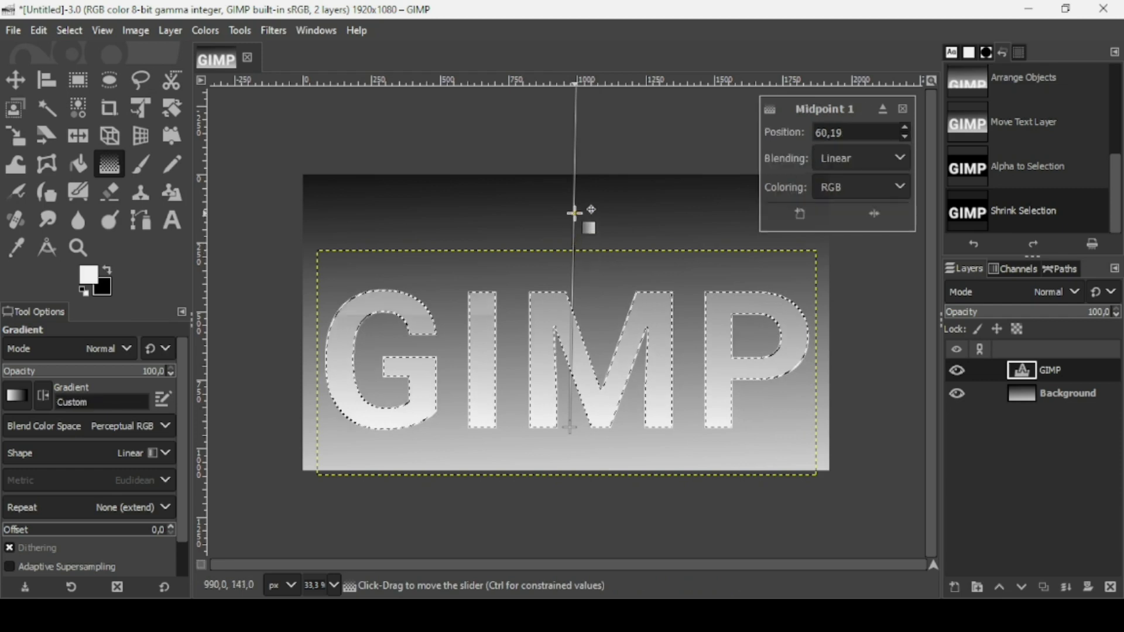
left_click_drag(577, 199, 576, 185)
key("Return")
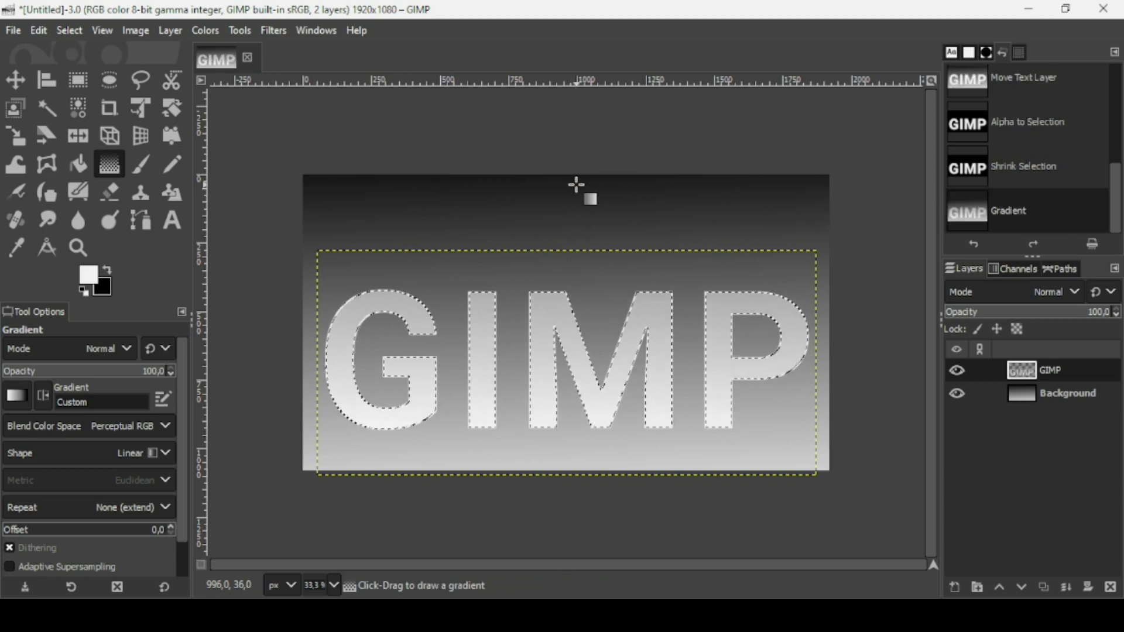
left_click(70, 31)
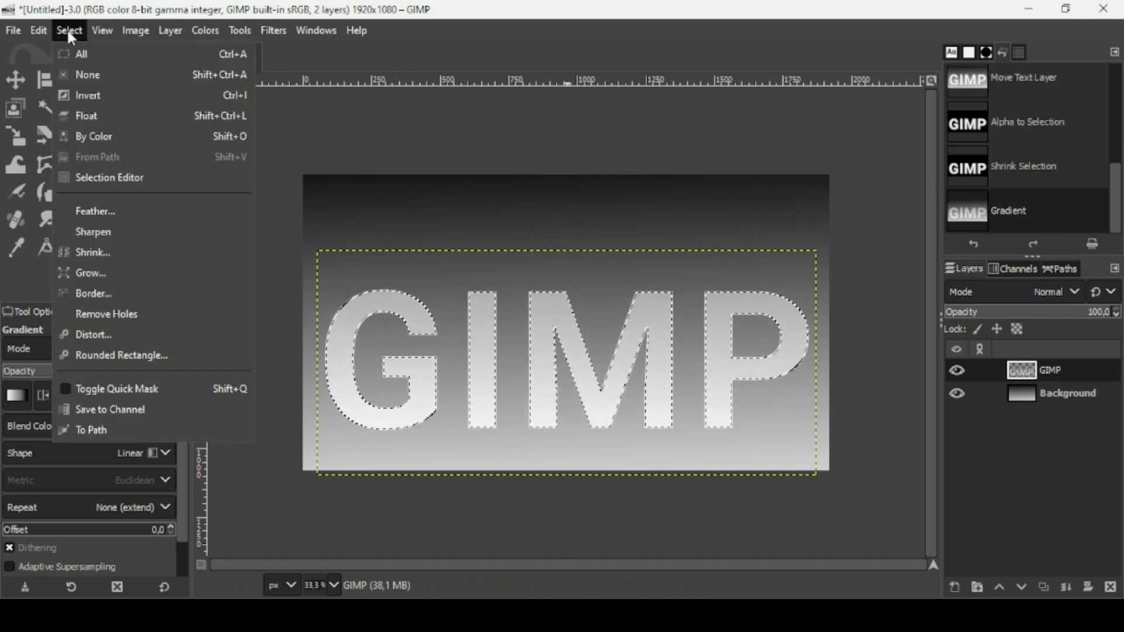
left_click(82, 75)
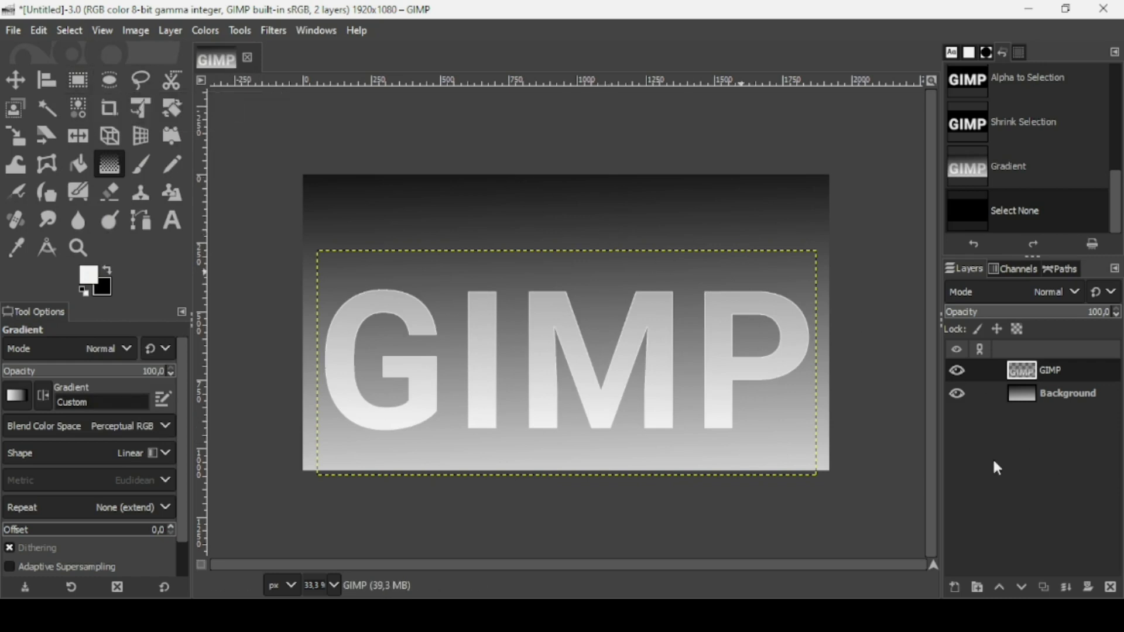
- Add a transparent layer named 'Layer' and lower it beneath the GIMP text layer
left_click(956, 587)
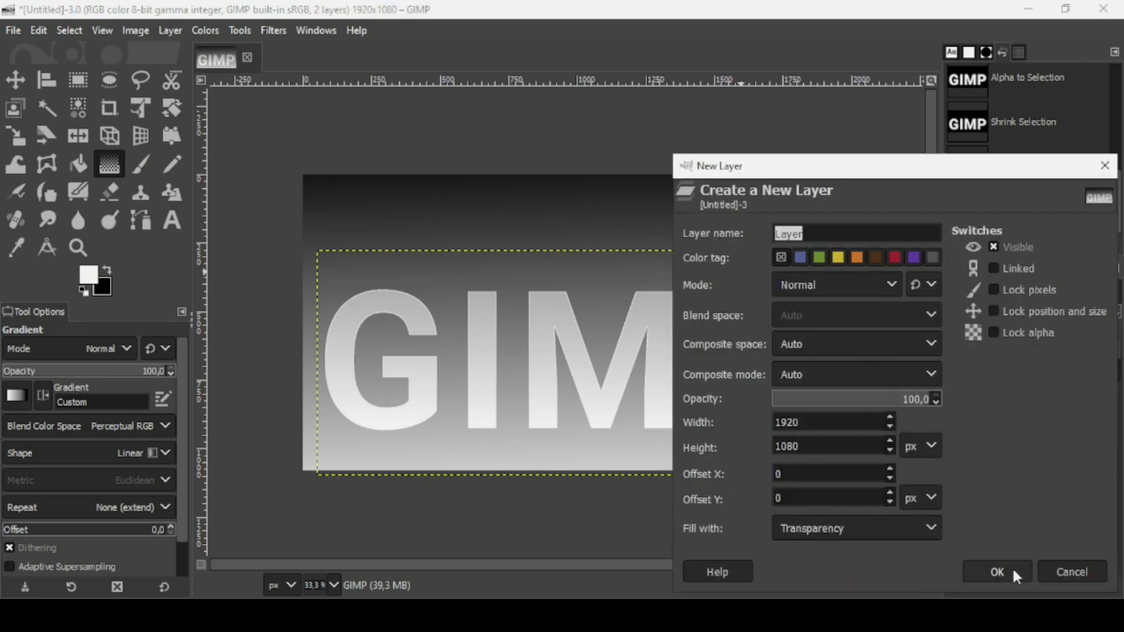
left_click(1014, 570)
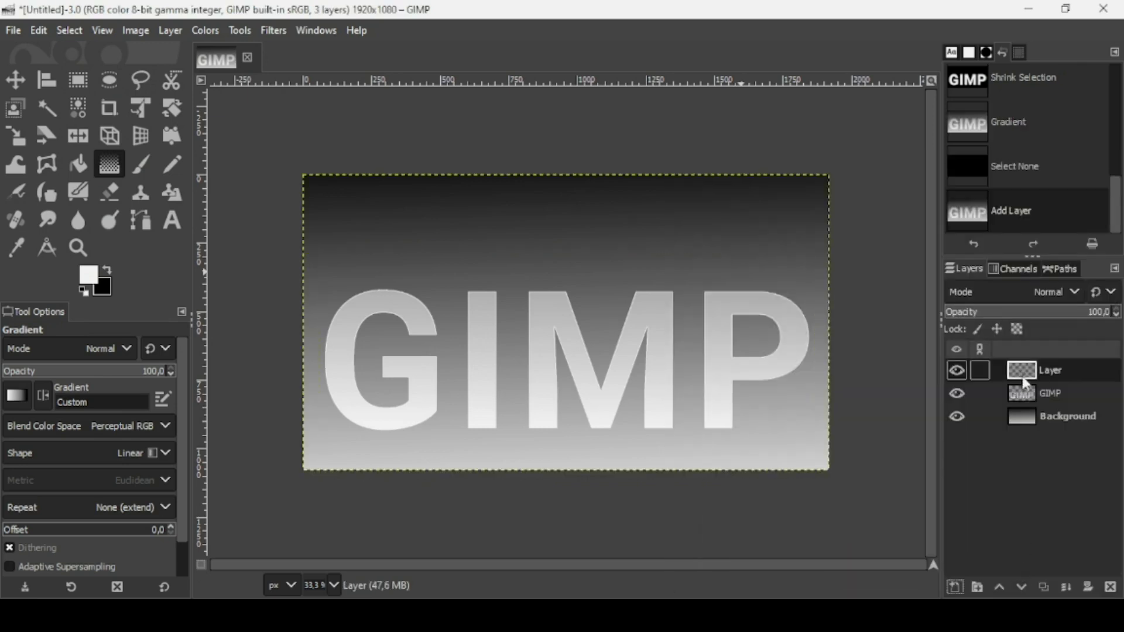
left_click(1023, 584)
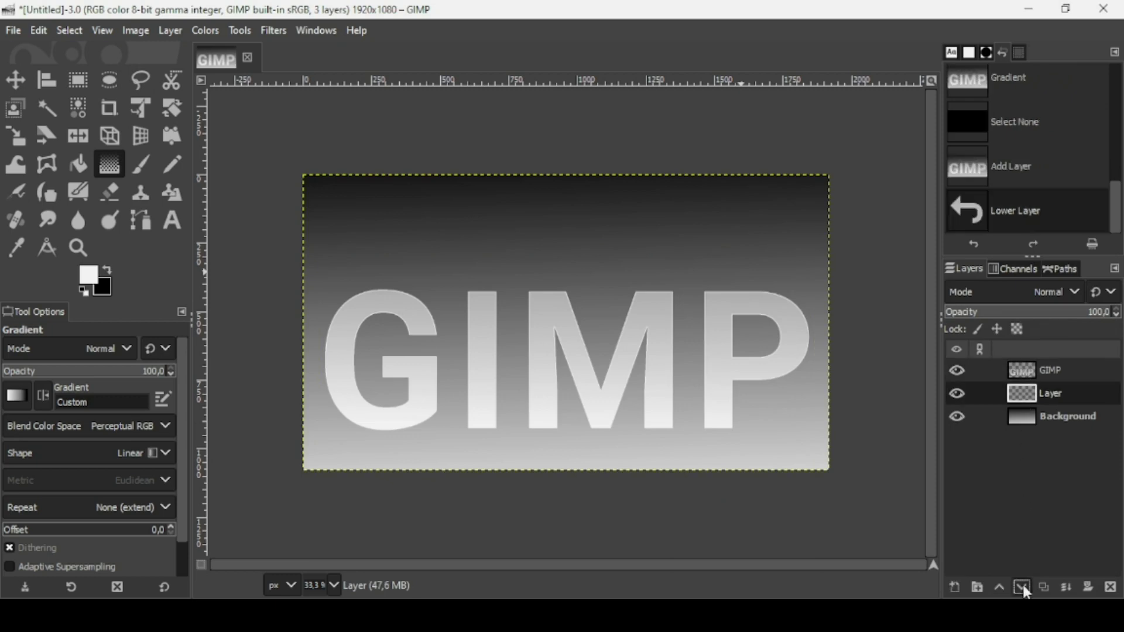
left_click(79, 80)
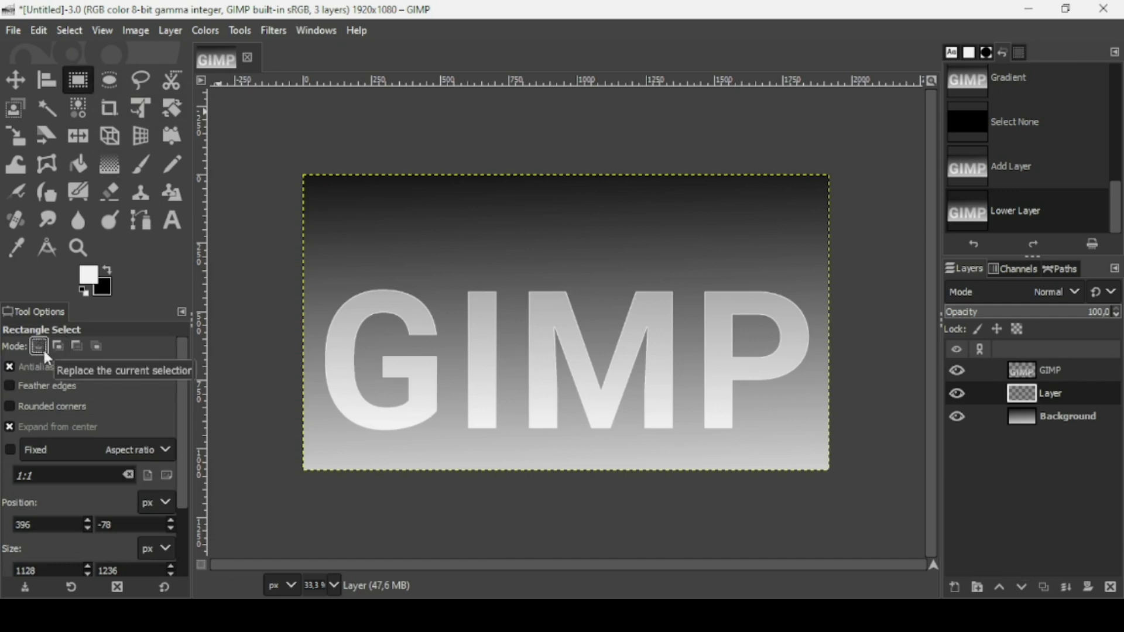
- Make a feathered, corner-drawn rectangular selection over the lower half of the image
left_click(50, 426)
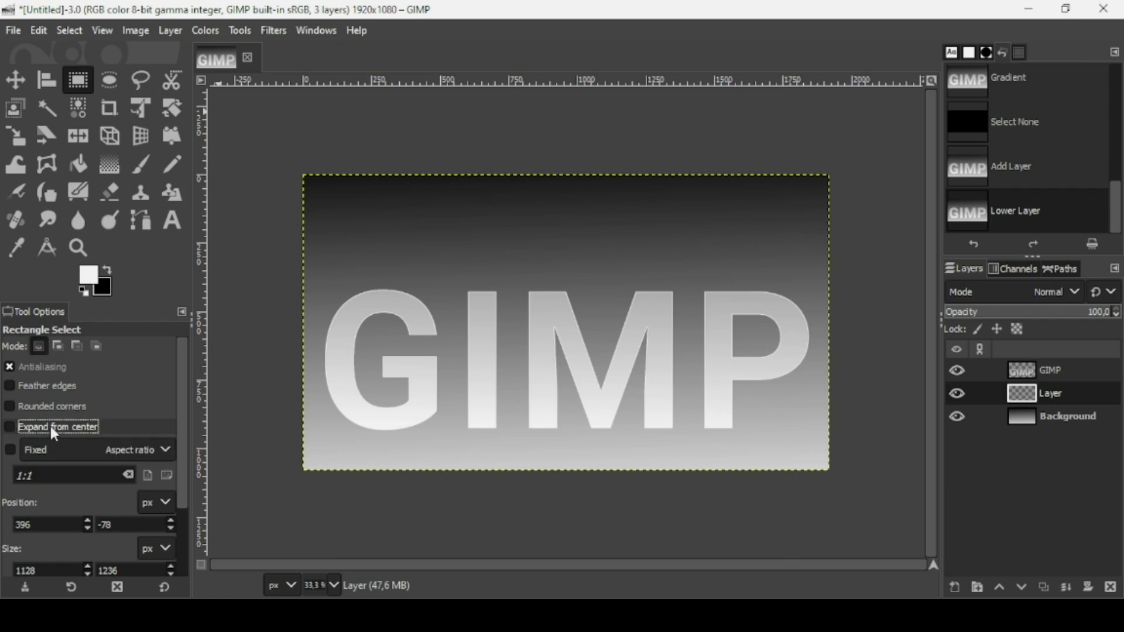
left_click(44, 390)
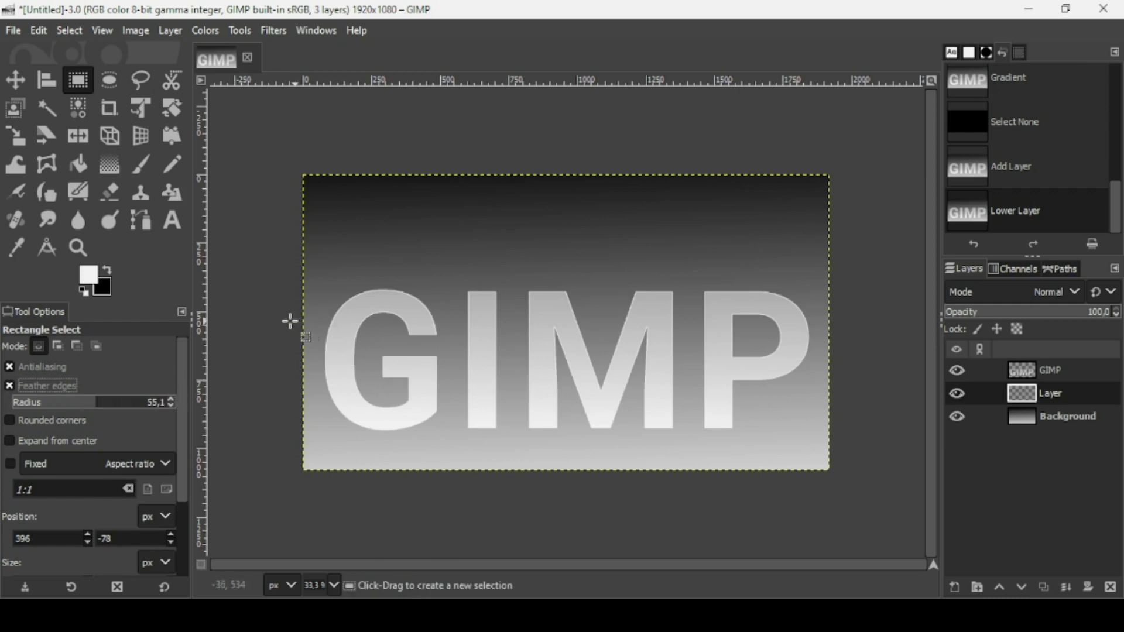
left_click_drag(289, 321, 876, 509)
left_click_drag(565, 327, 570, 329)
key("Return")
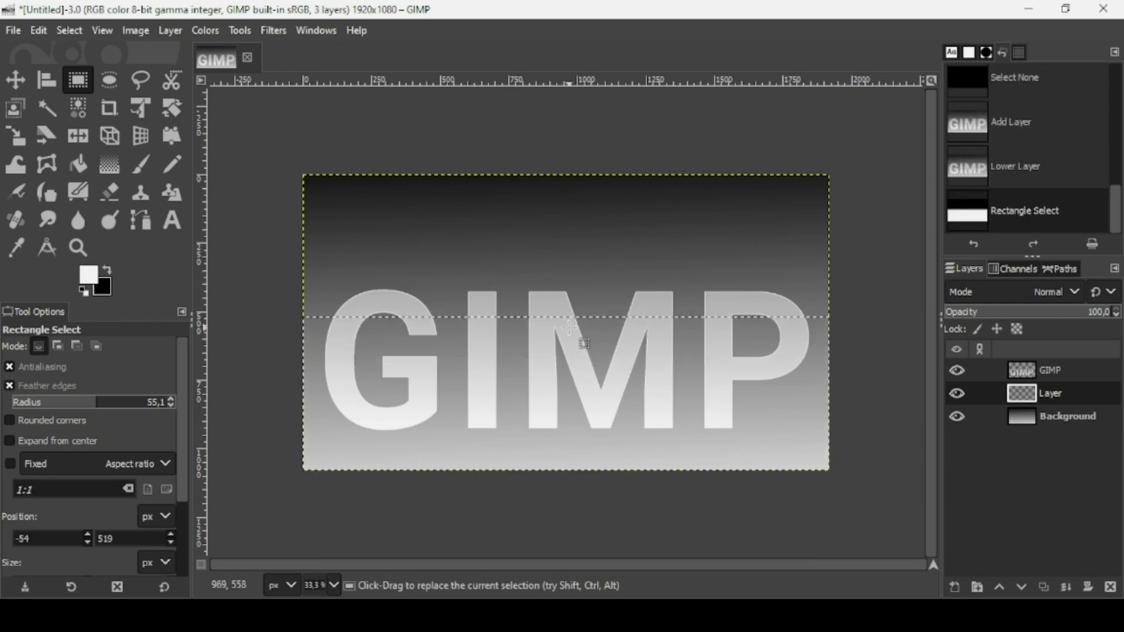
- Draw an FG to BG (RGB) gradient upward from the bottom edge inside the selection
left_click(109, 164)
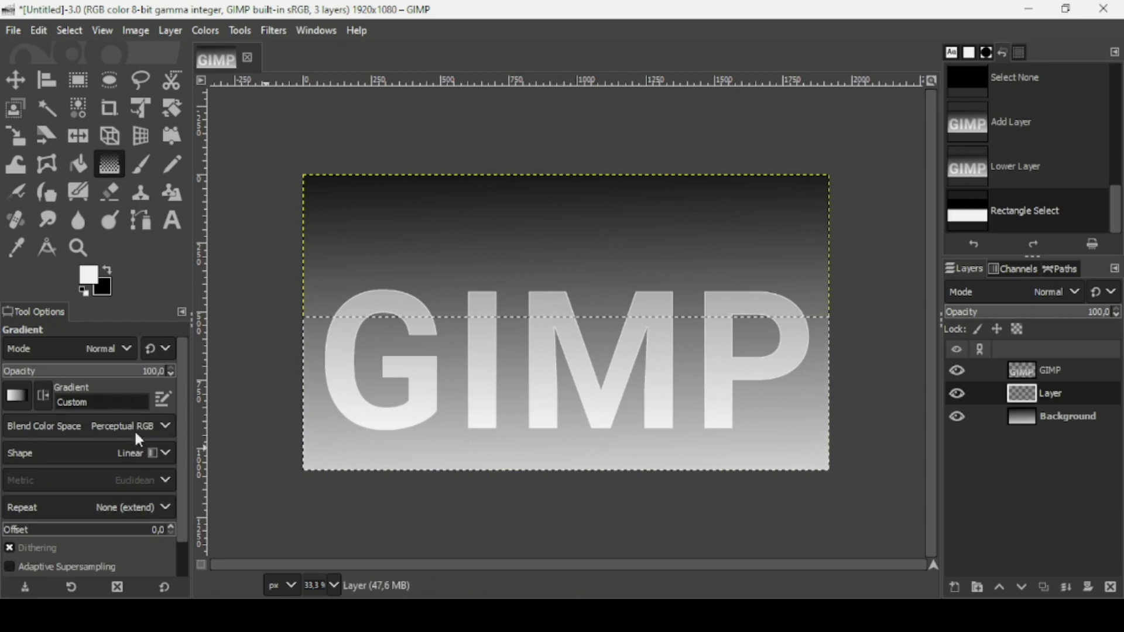
left_click(20, 395)
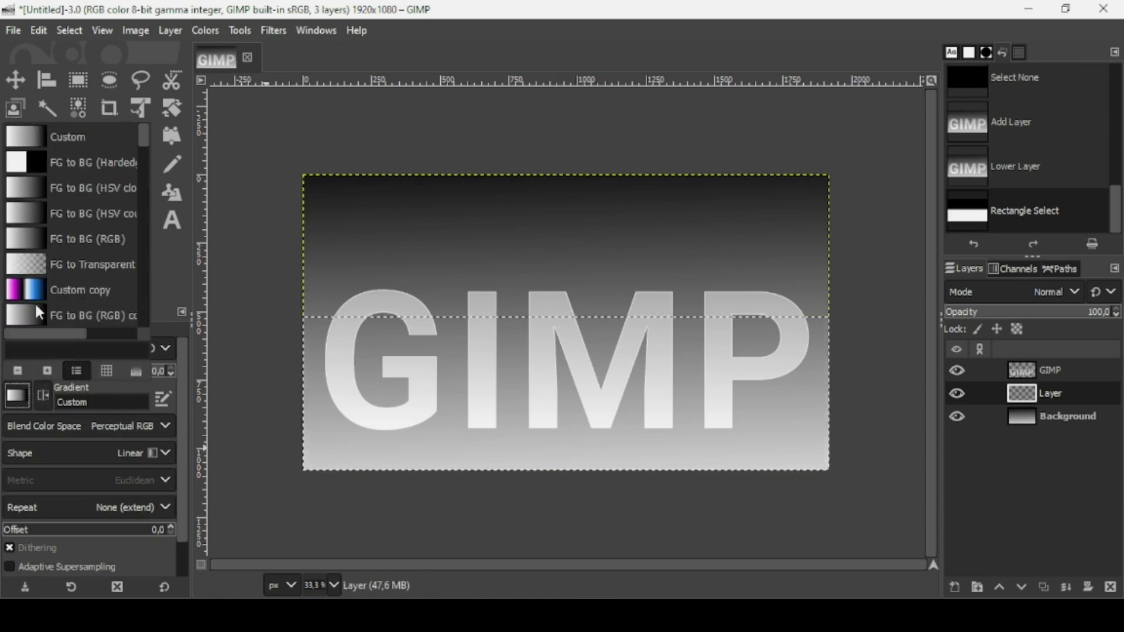
left_click(89, 241)
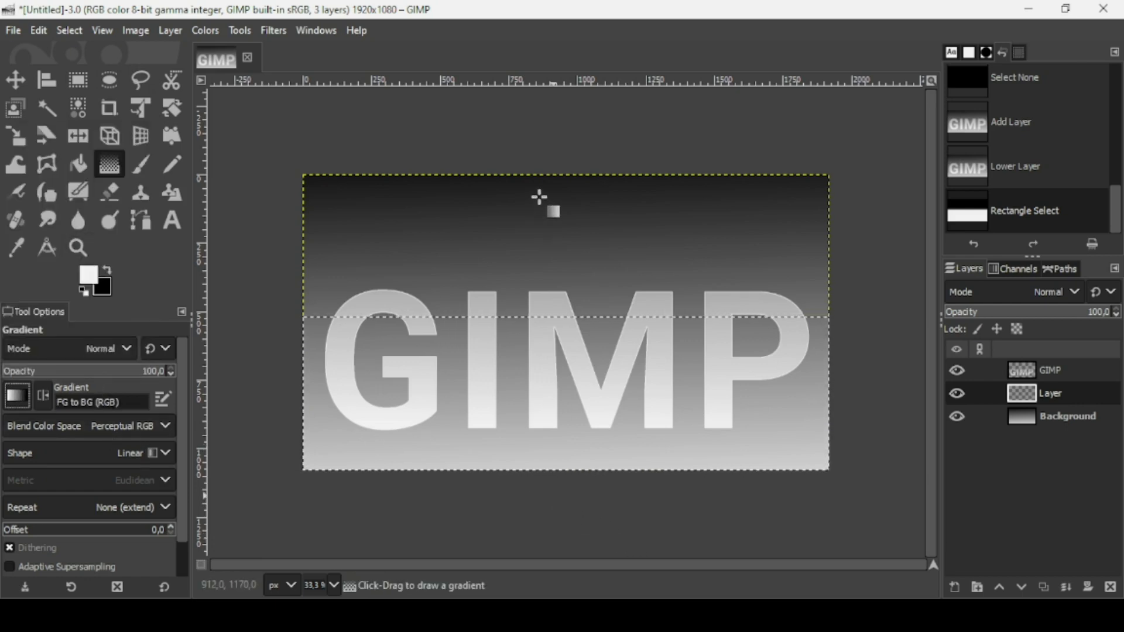
left_click_drag(554, 496, 557, 468)
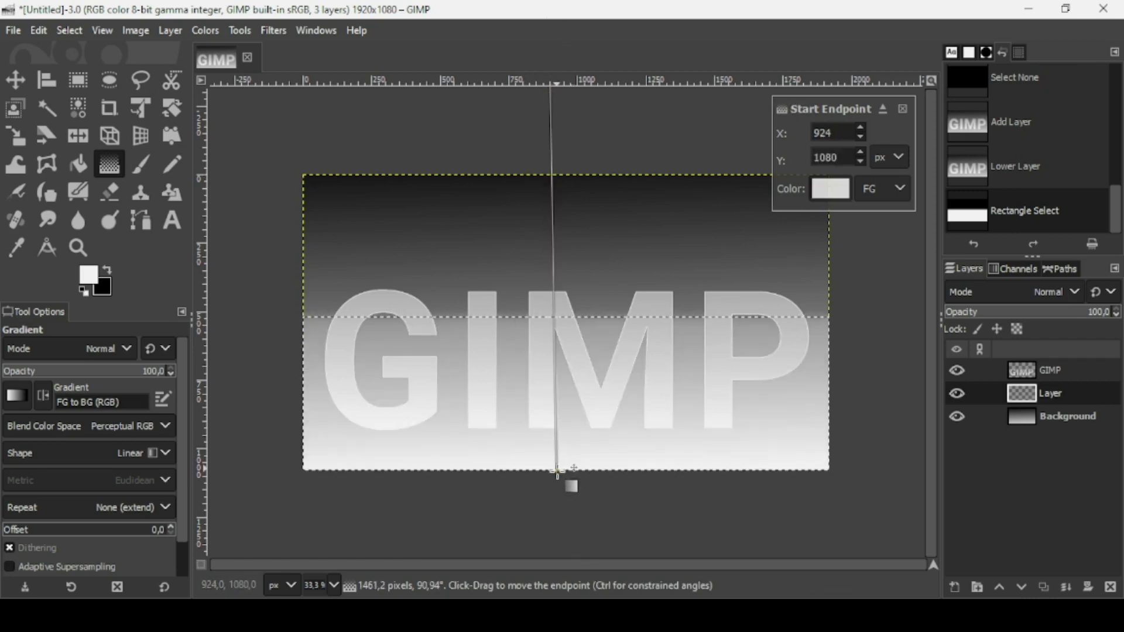
- Apply the gradient on the new layer and clear the selection
key("Return")
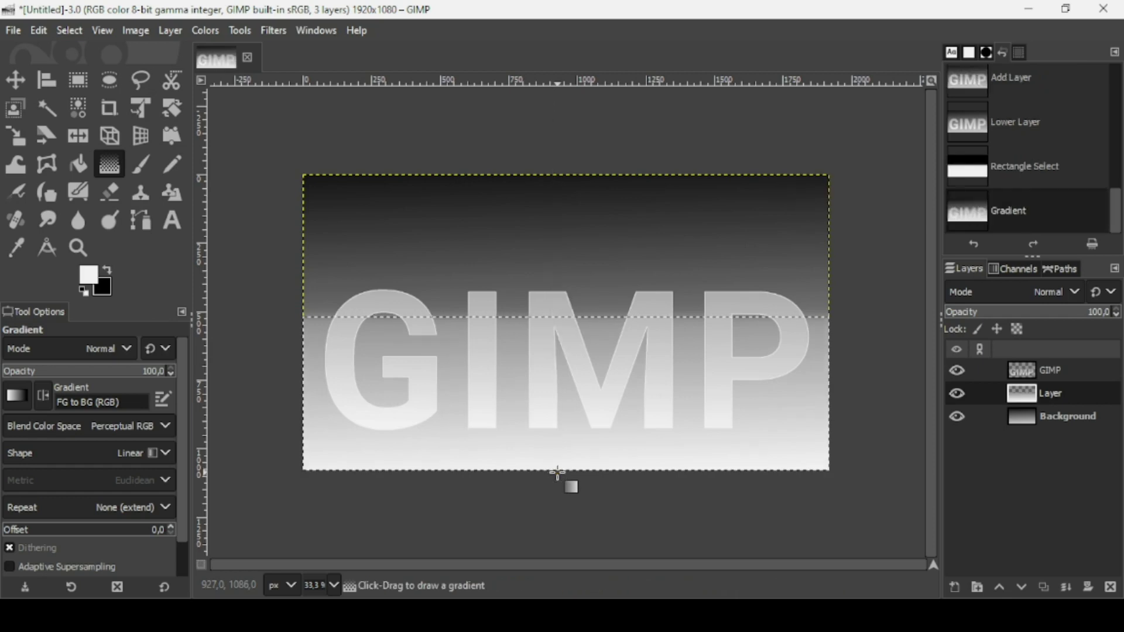
left_click(71, 30)
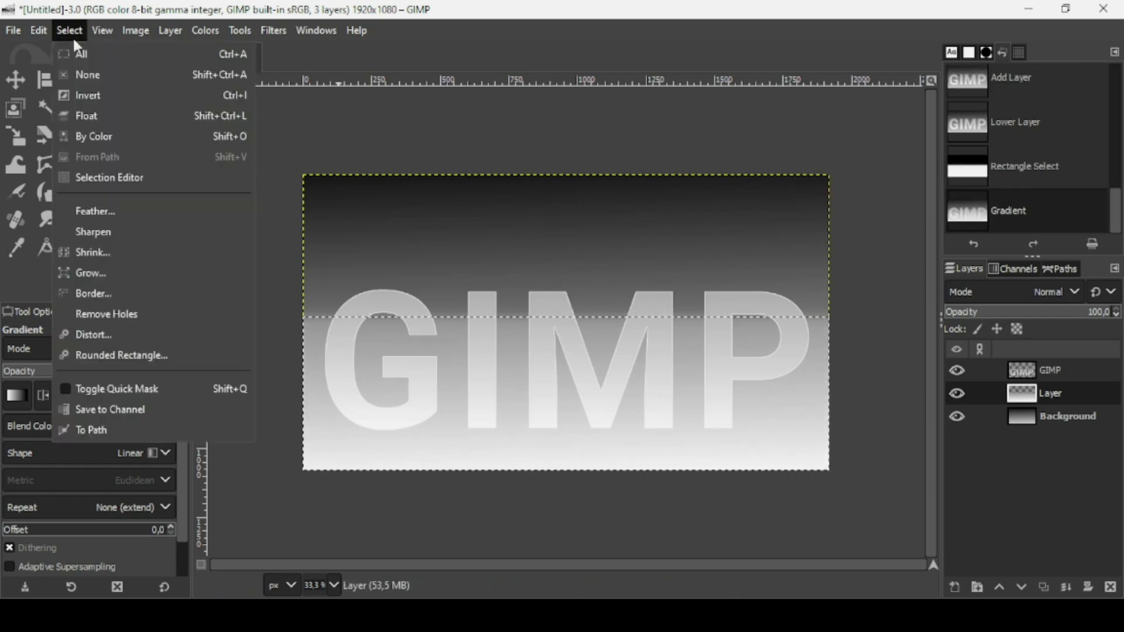
left_click(83, 68)
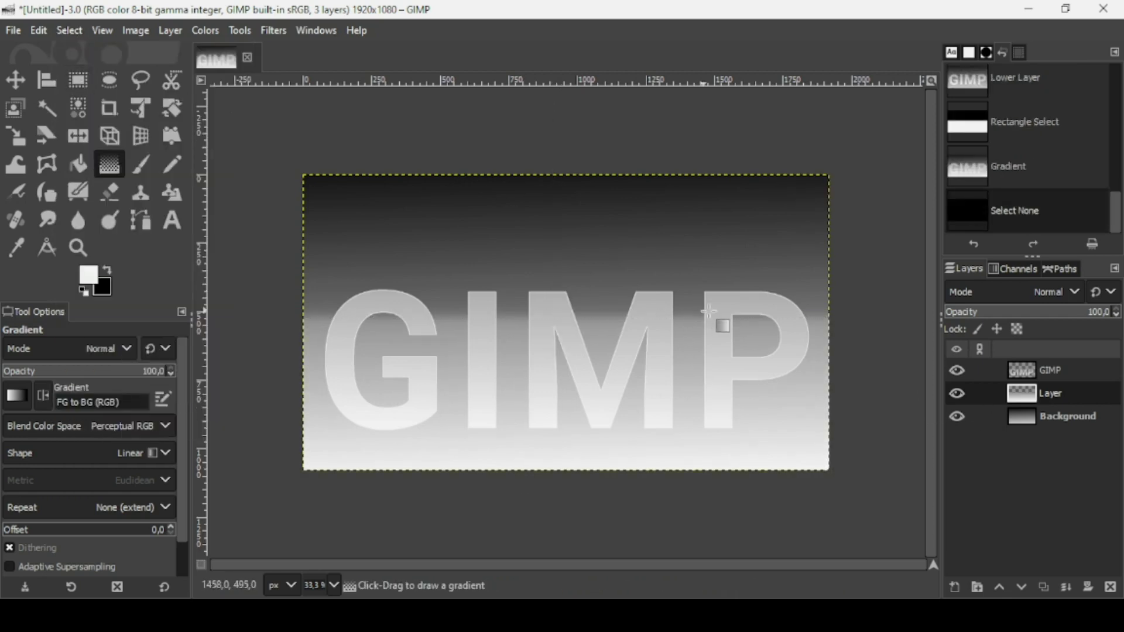
- Toggle visibility of the new layer and Background to compare, leaving Background active
left_click(958, 394)
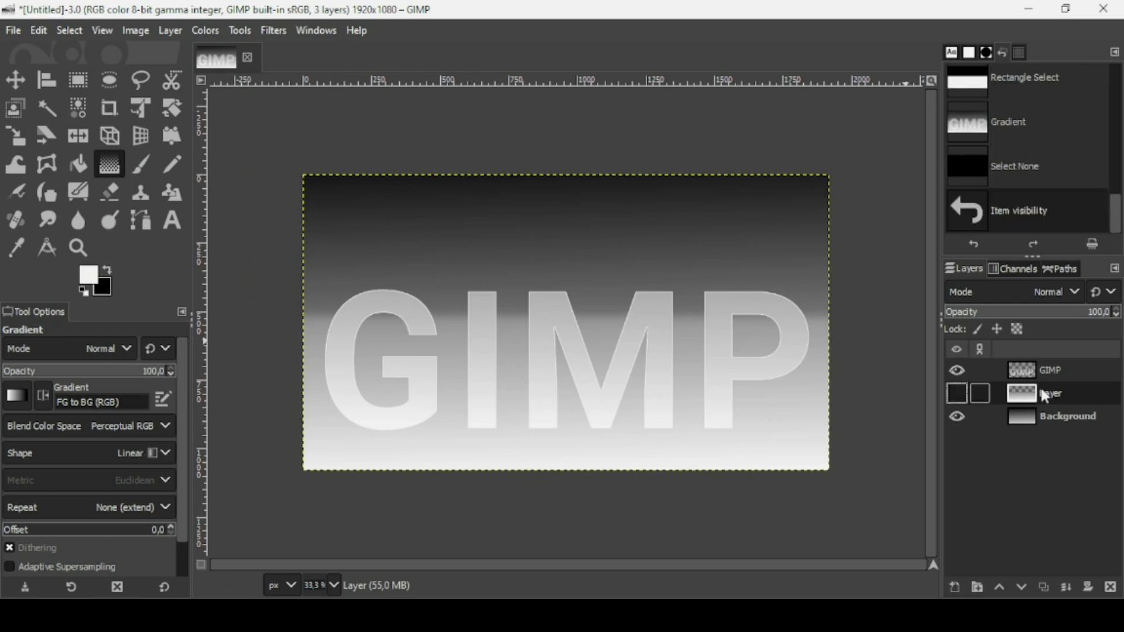
left_click(955, 391)
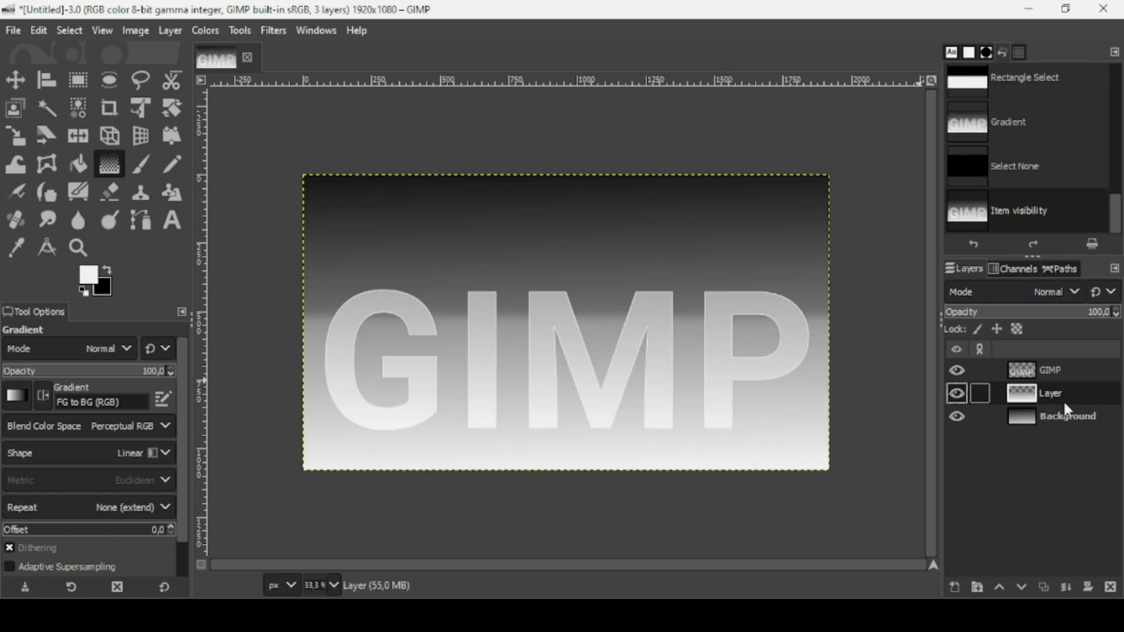
left_click(1049, 417)
left_click(956, 417)
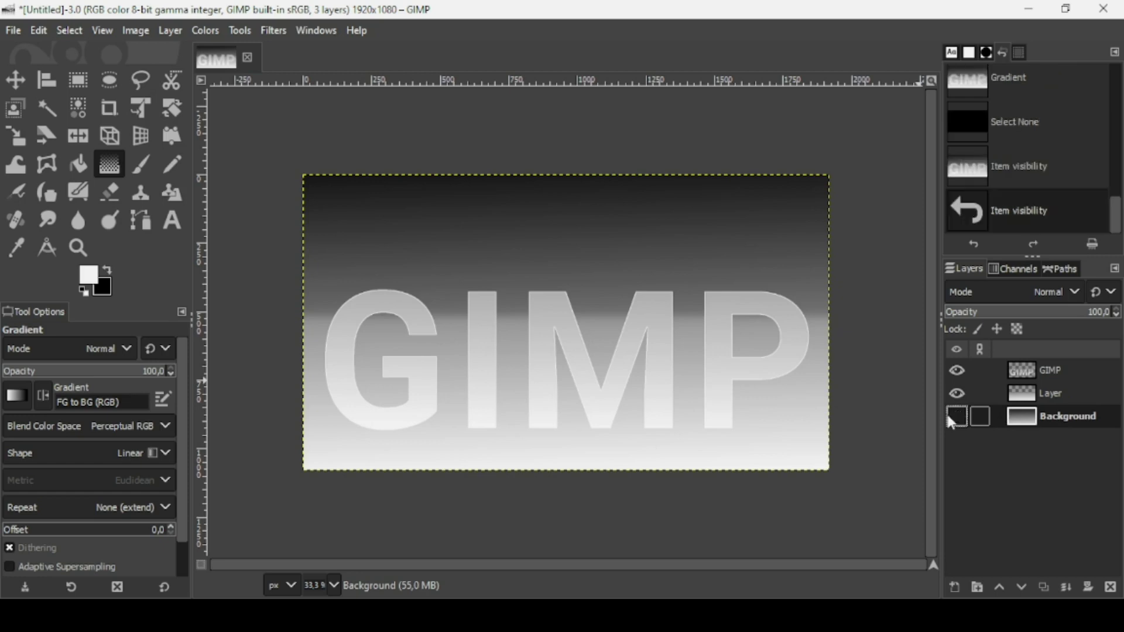
left_click(956, 417)
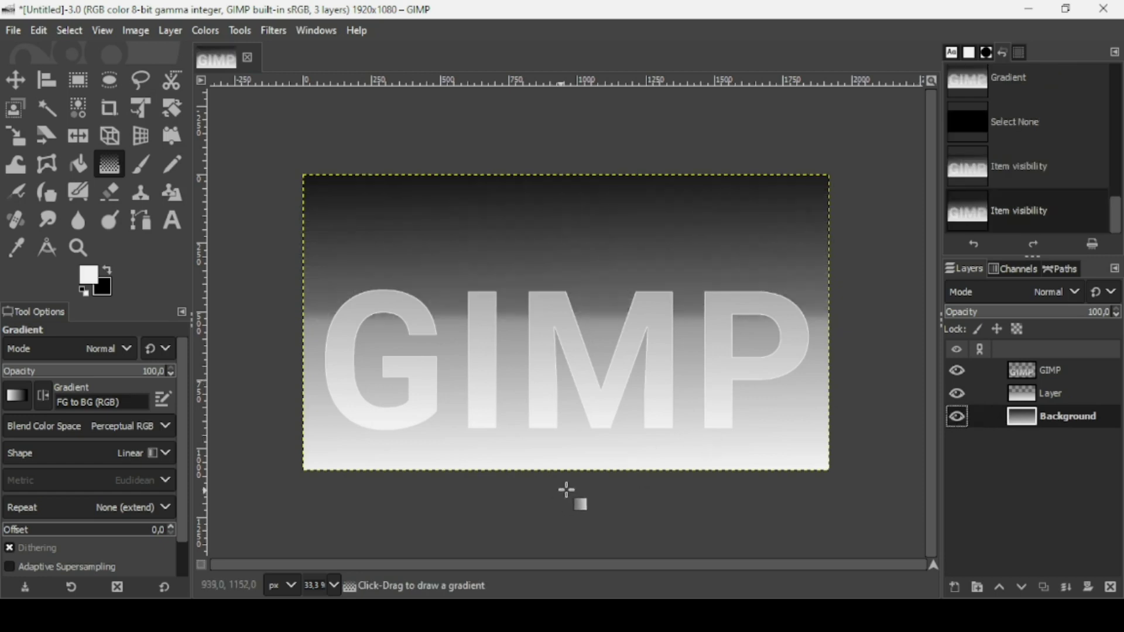
- Redraw the Background gradient from near the letters' lower part up past the top, adjusting its midpoint
left_click(957, 418)
left_click(957, 418)
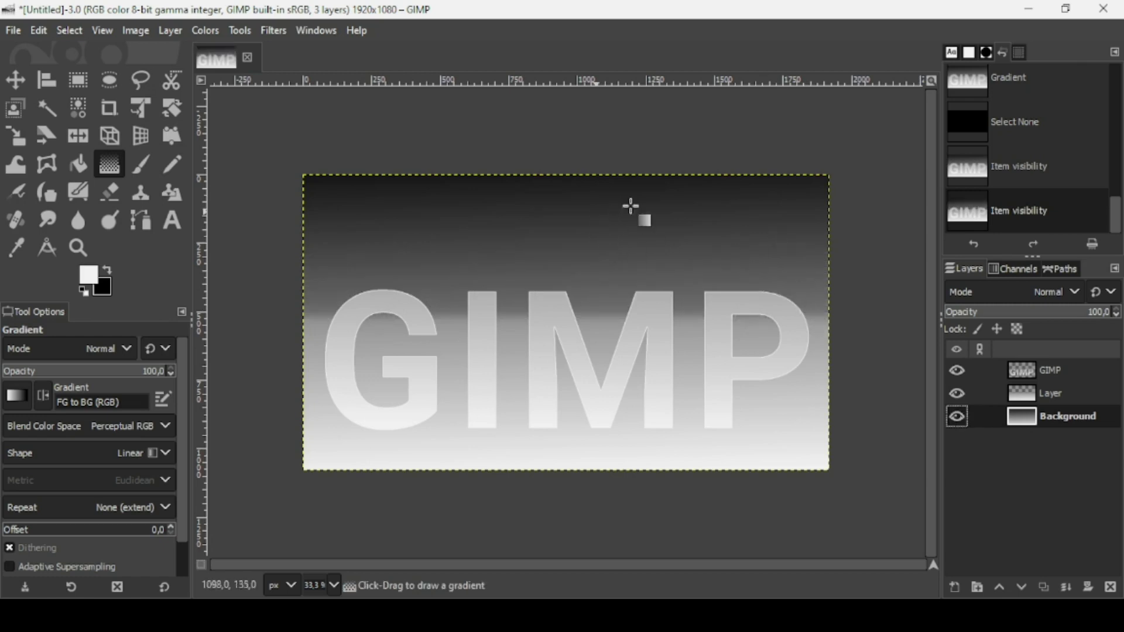
left_click(577, 497)
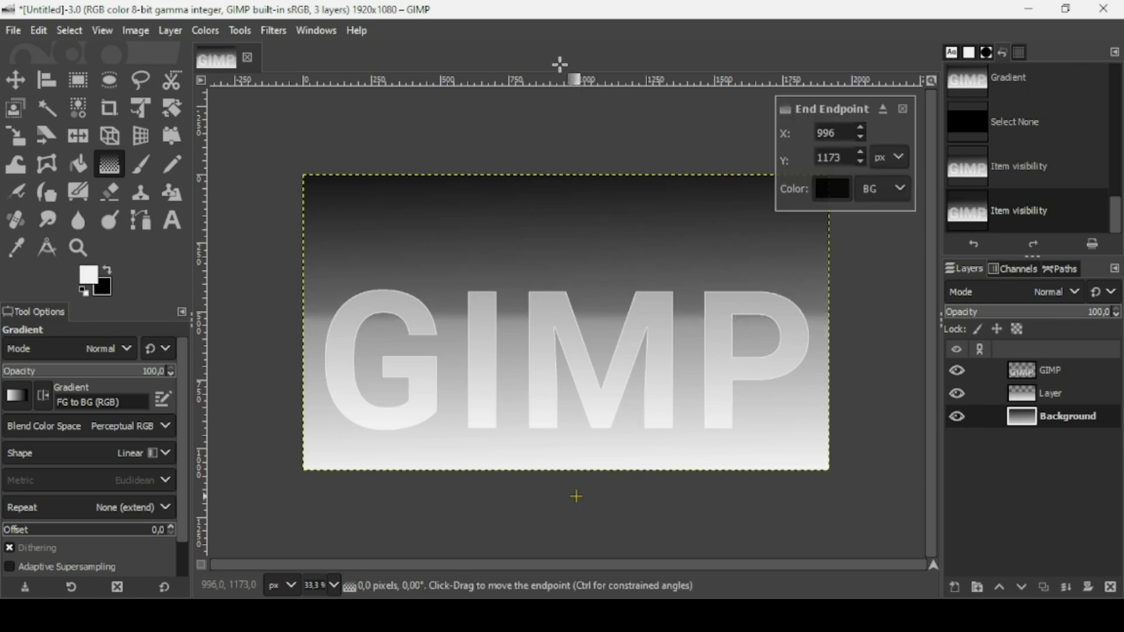
left_click_drag(560, 65, 567, 126)
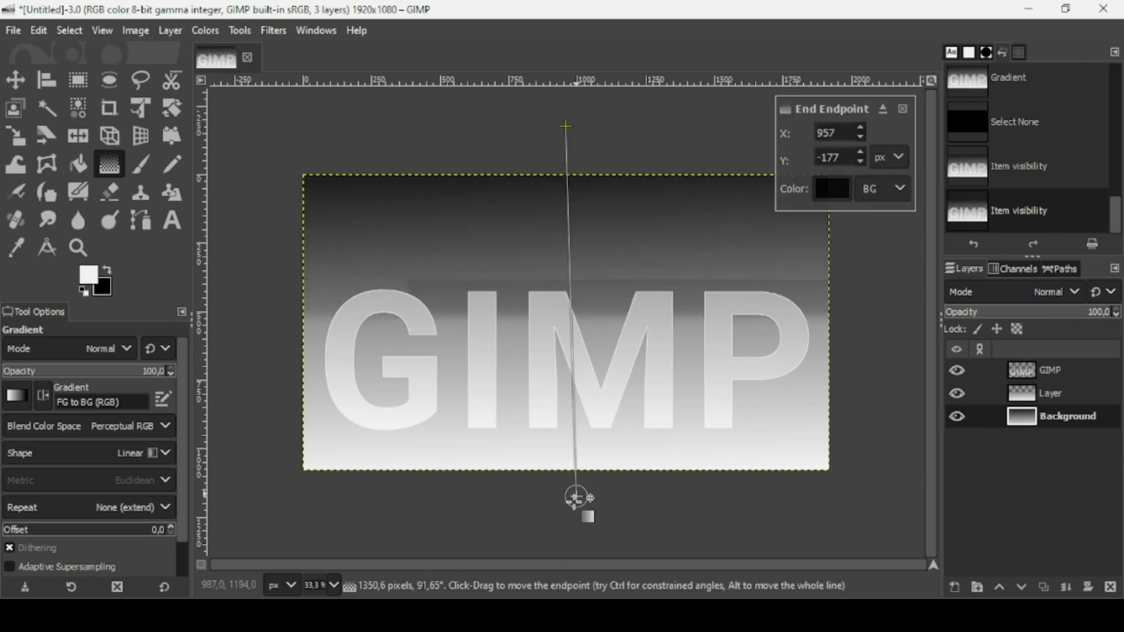
left_click_drag(575, 498, 576, 430)
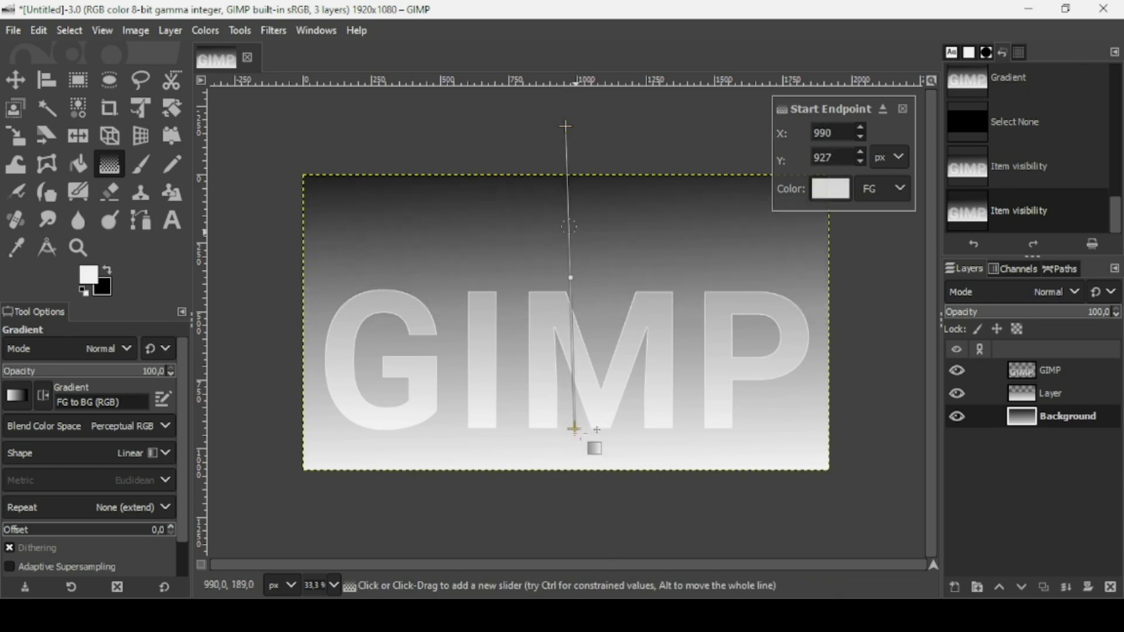
left_click_drag(566, 126, 572, 83)
left_click_drag(576, 429, 576, 394)
left_click_drag(573, 239, 574, 243)
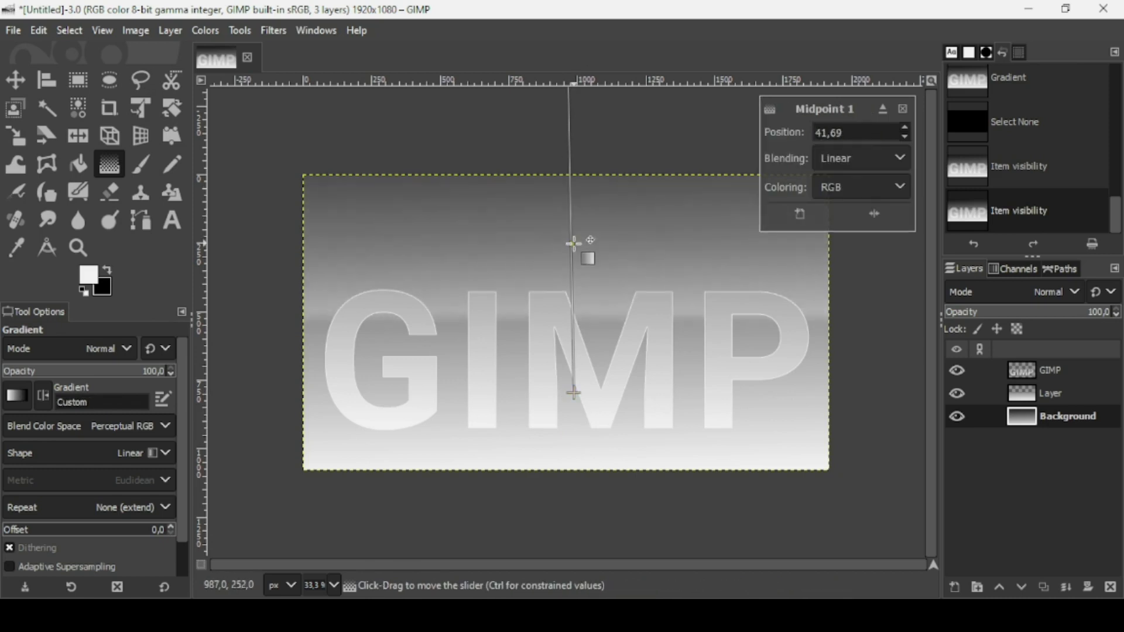
mouse_move(574, 394)
left_mouse_down()
mouse_move(573, 410)
mouse_move(577, 382)
mouse_move(580, 398)
left_mouse_up()
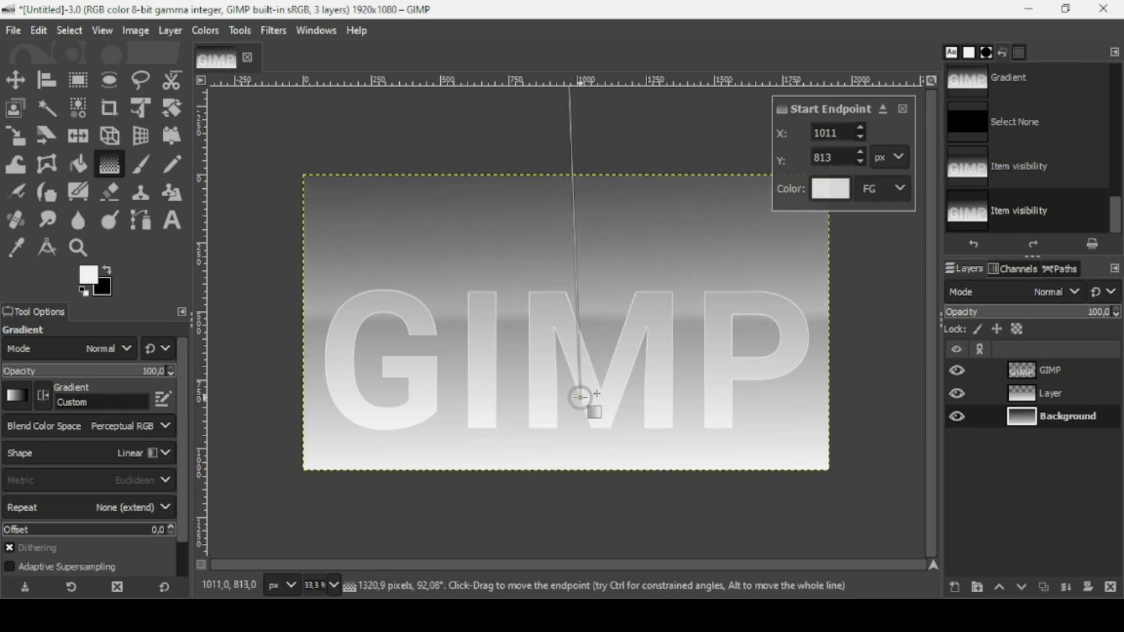
key("Return")
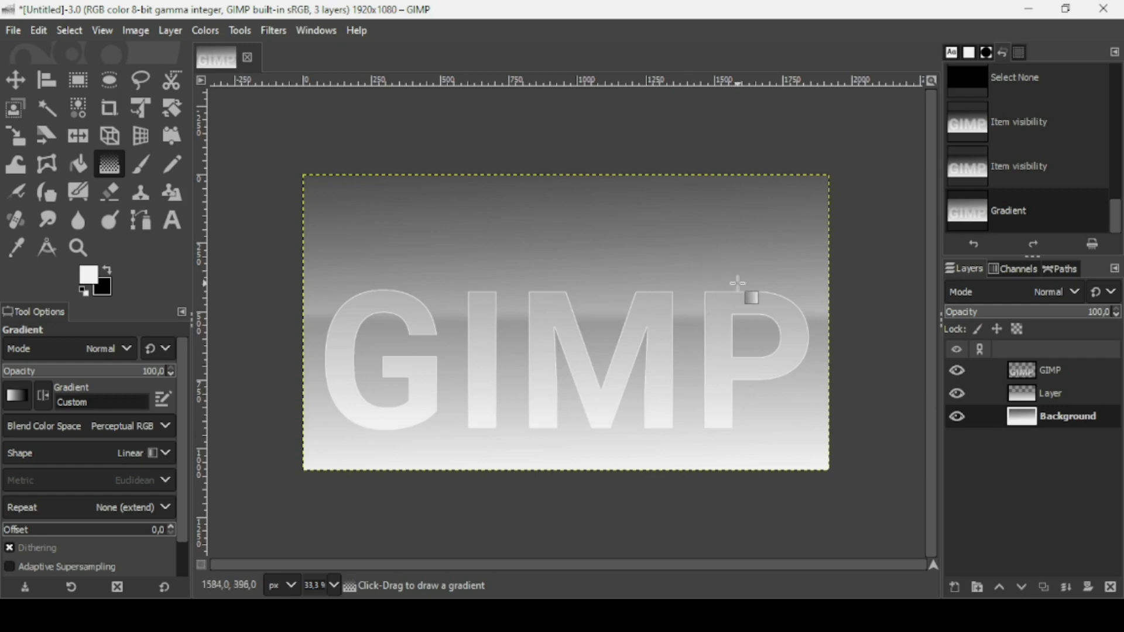
- Select the GIMP letter outlines via Alpha to Selection and add a new transparent layer
left_click(1027, 375)
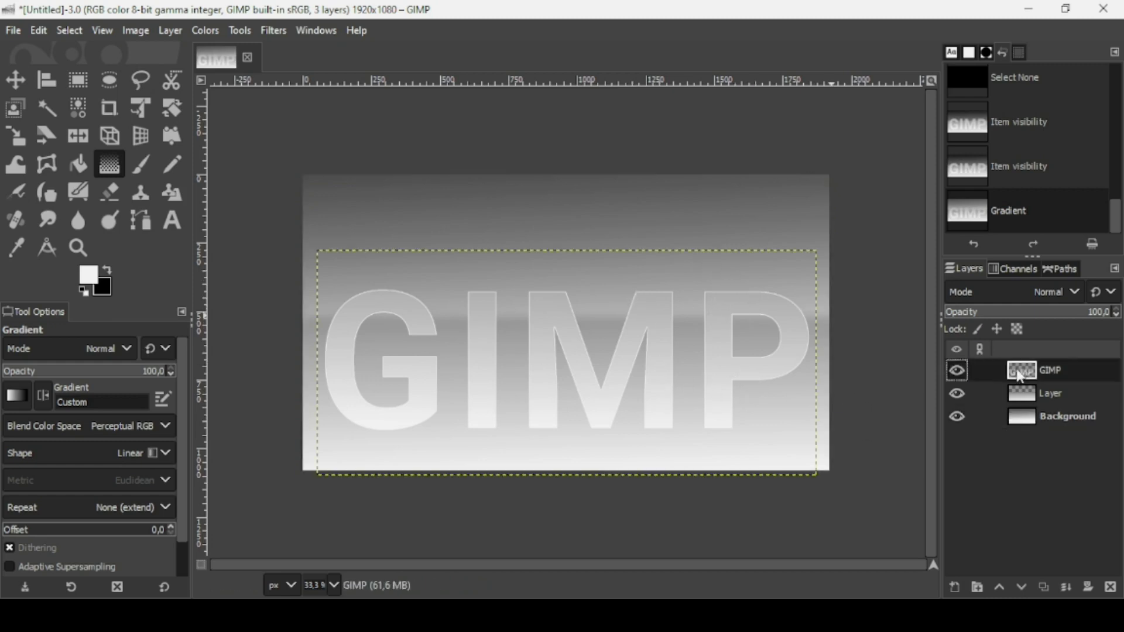
right_click(1022, 377)
left_click(947, 557)
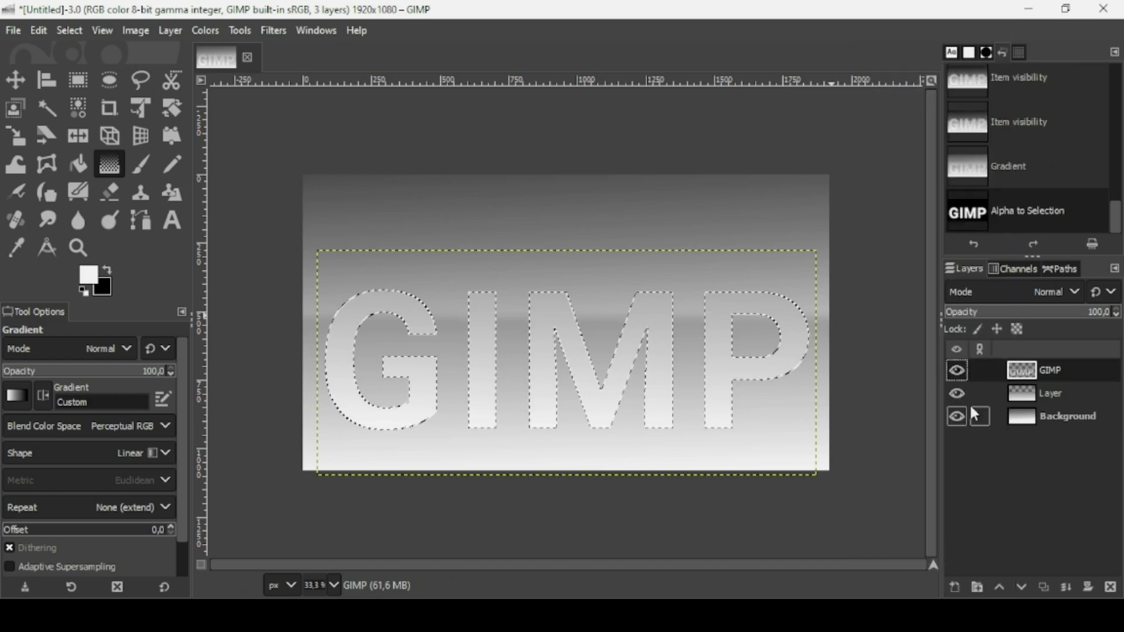
left_click(955, 588)
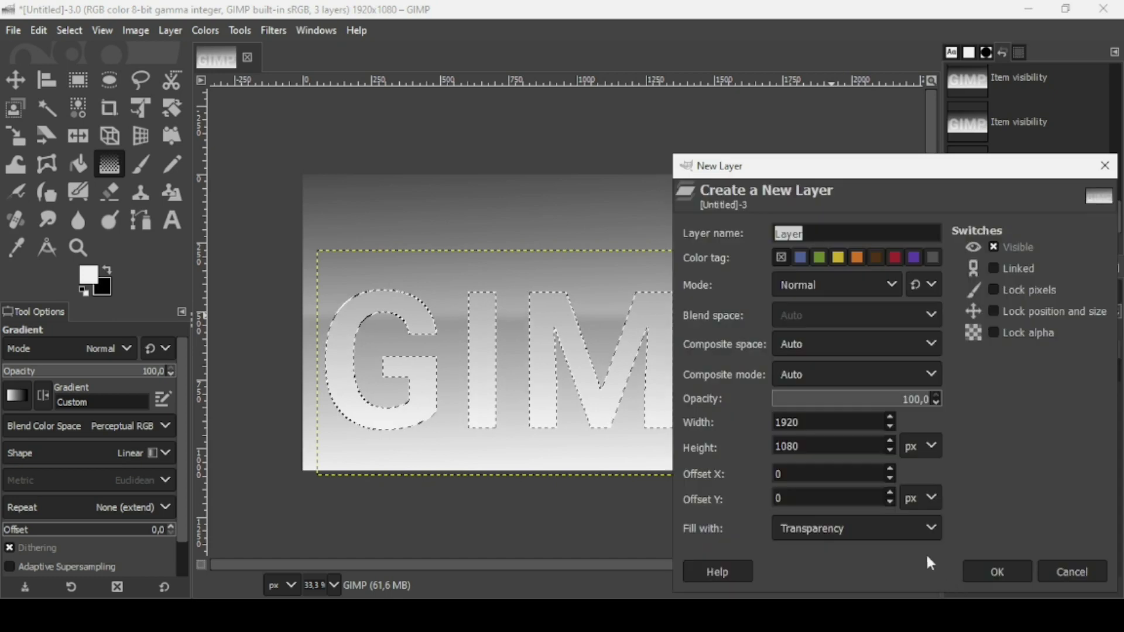
left_click(999, 573)
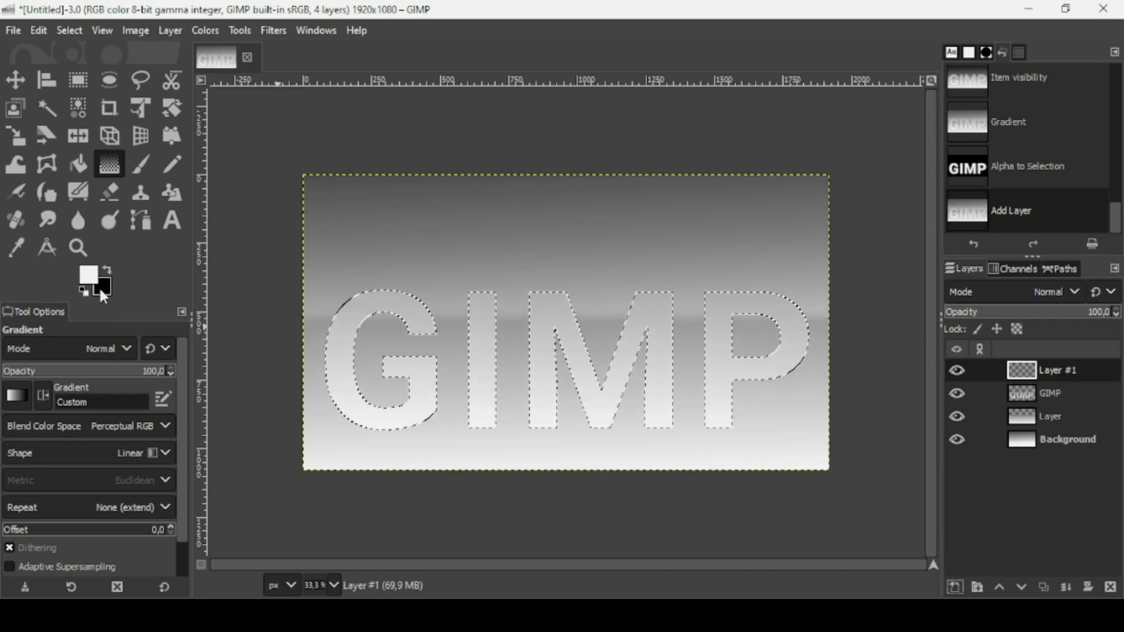
- Fill the letter selection with black, clear the selection, and lower this layer below the text
left_click_drag(100, 286, 455, 312)
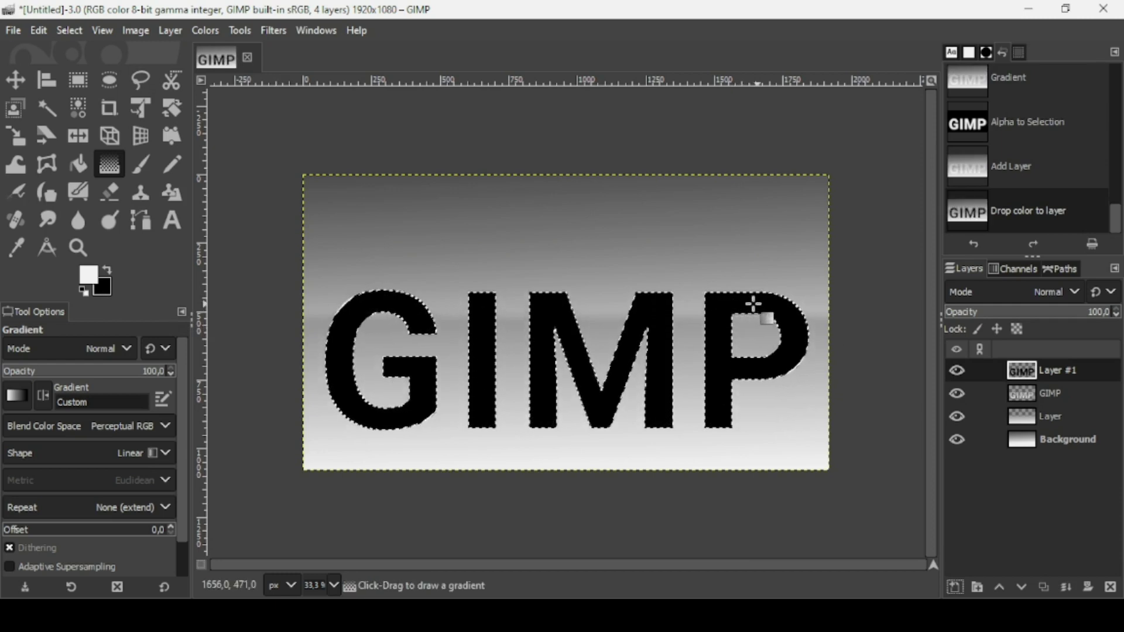
left_click(66, 31)
left_click(89, 74)
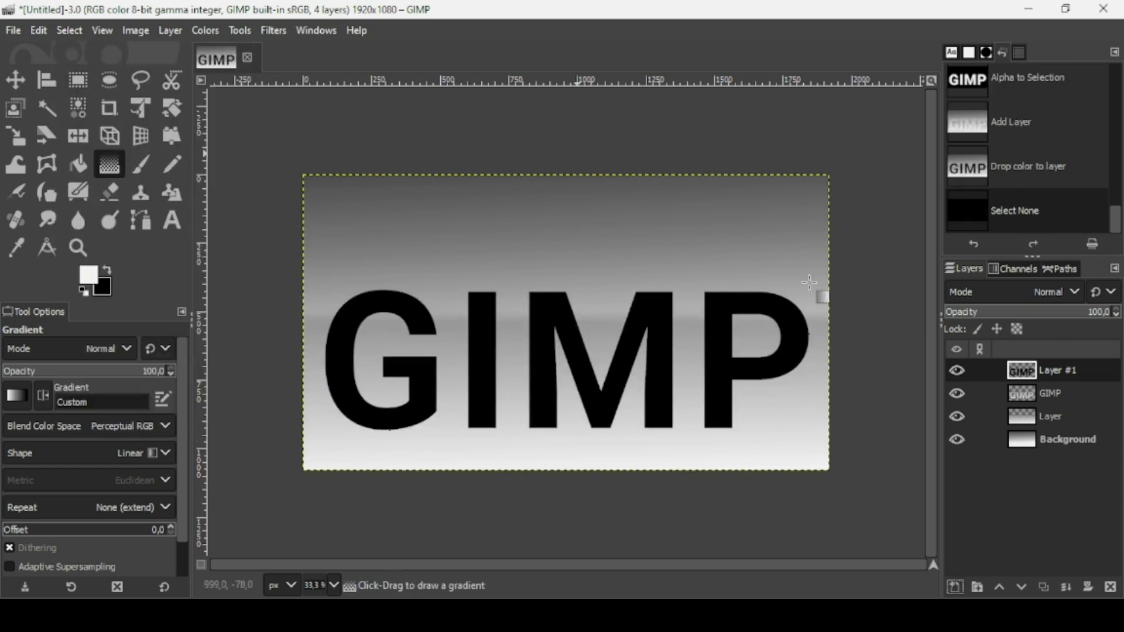
left_click(1022, 587)
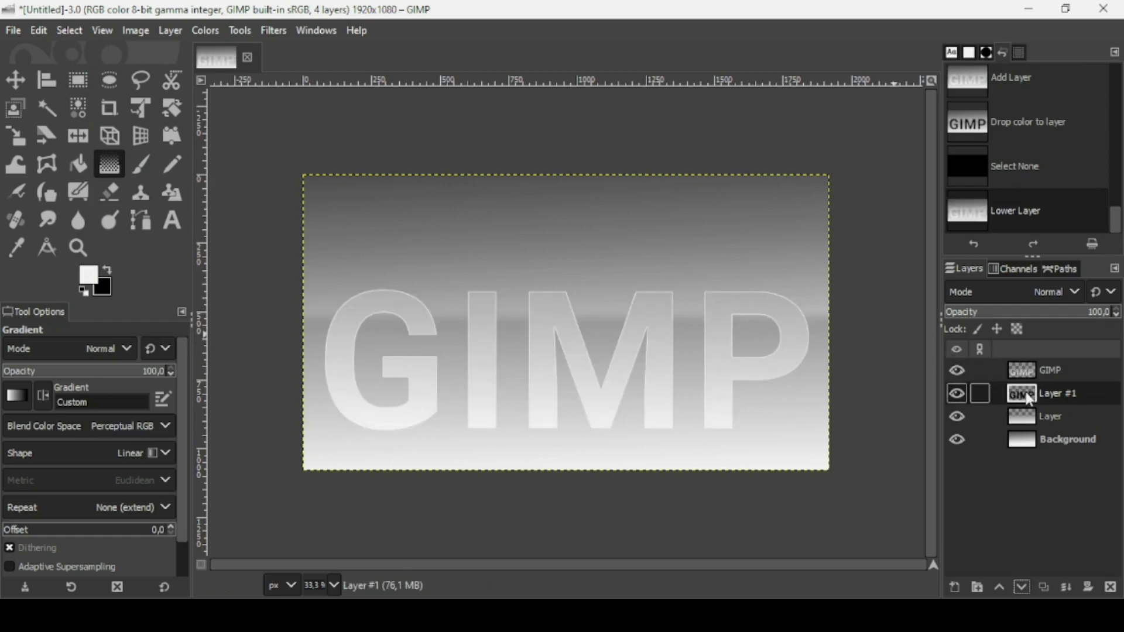
- Hide the GIMP text layer, crop Layer #1 to content, then show and reselect the GIMP layer
left_click(957, 370)
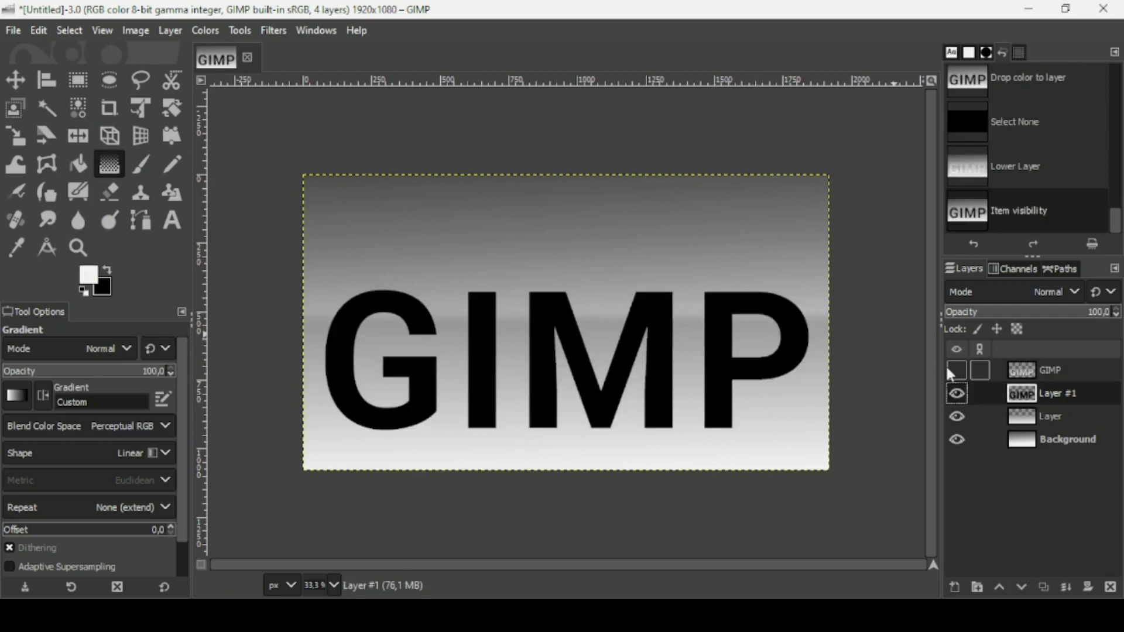
left_click(170, 31)
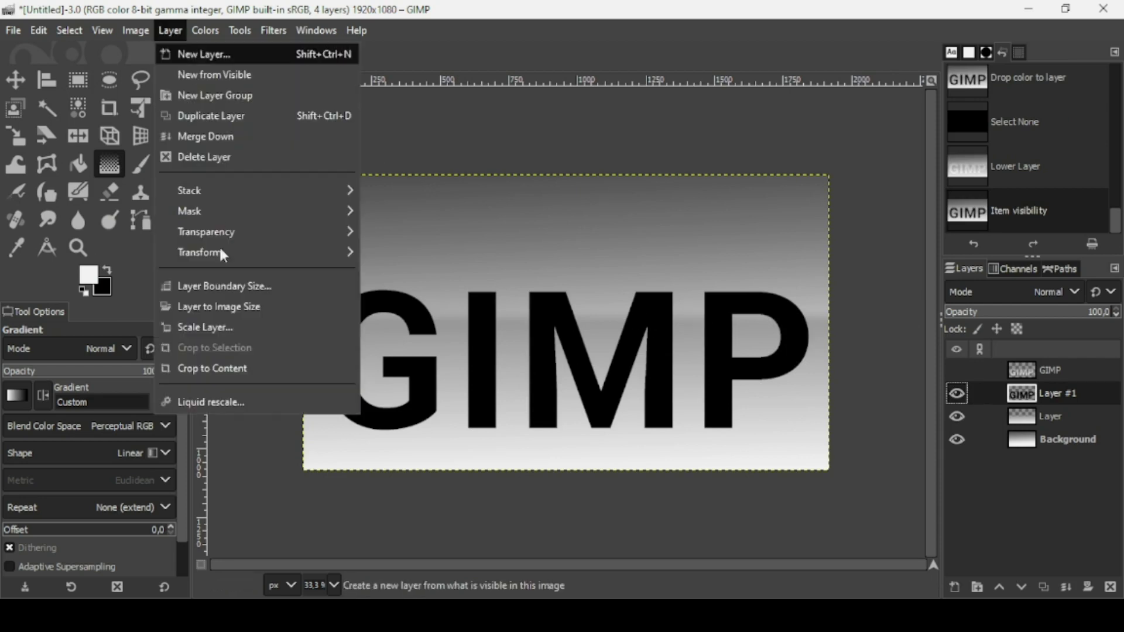
left_click(220, 368)
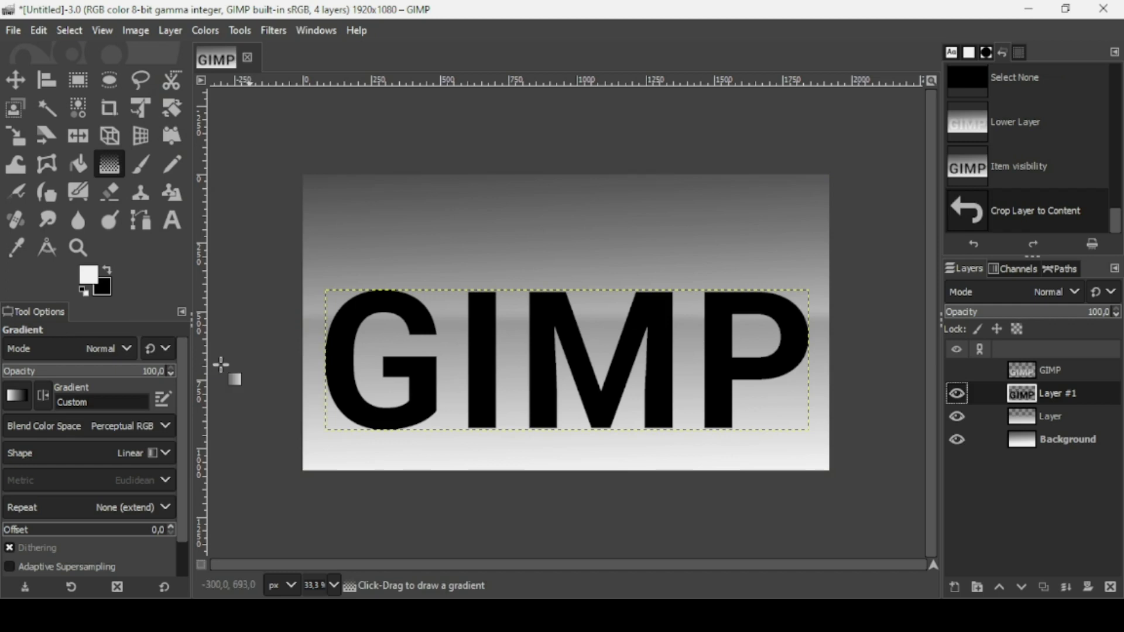
left_click(957, 371)
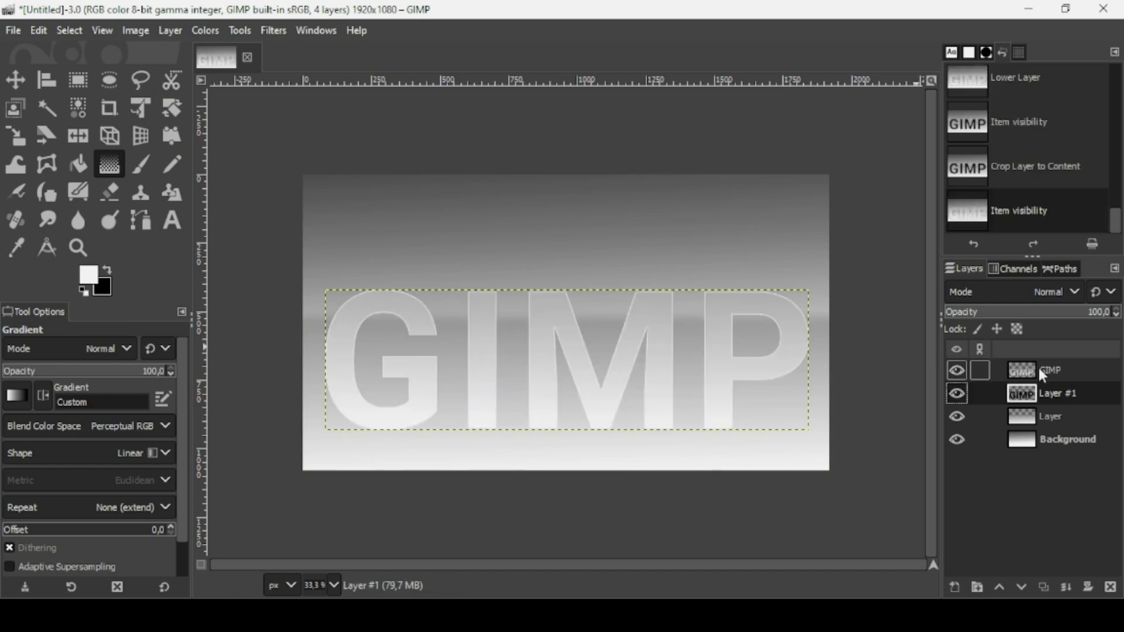
left_click(1022, 375)
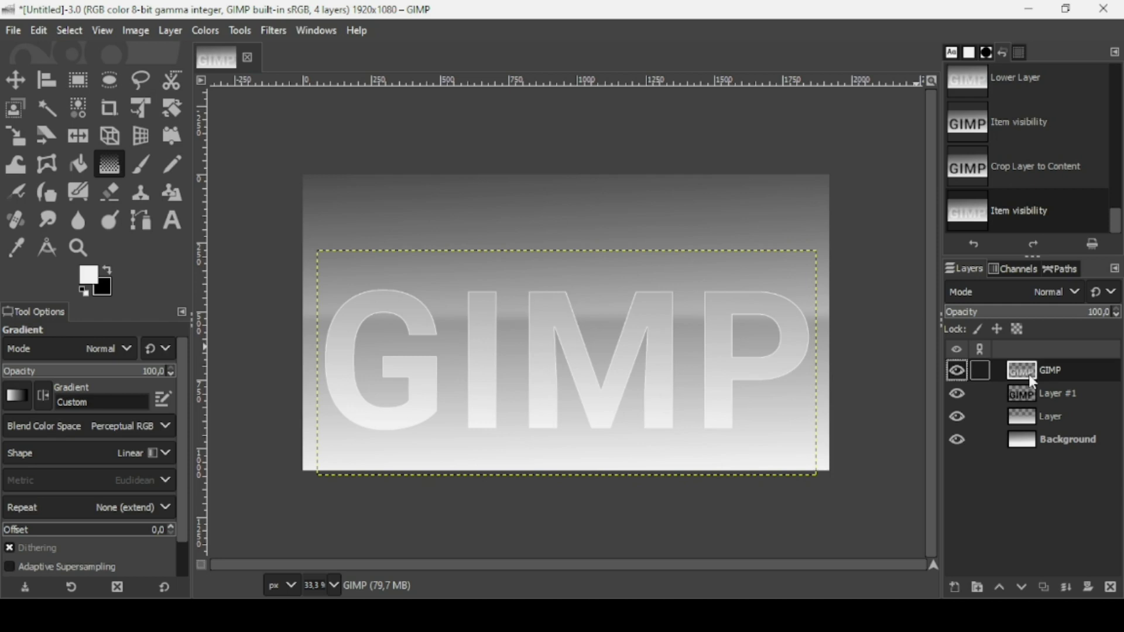
- Add a vertical guide at 50% of the image width
left_click(135, 30)
mouse_move(214, 465)
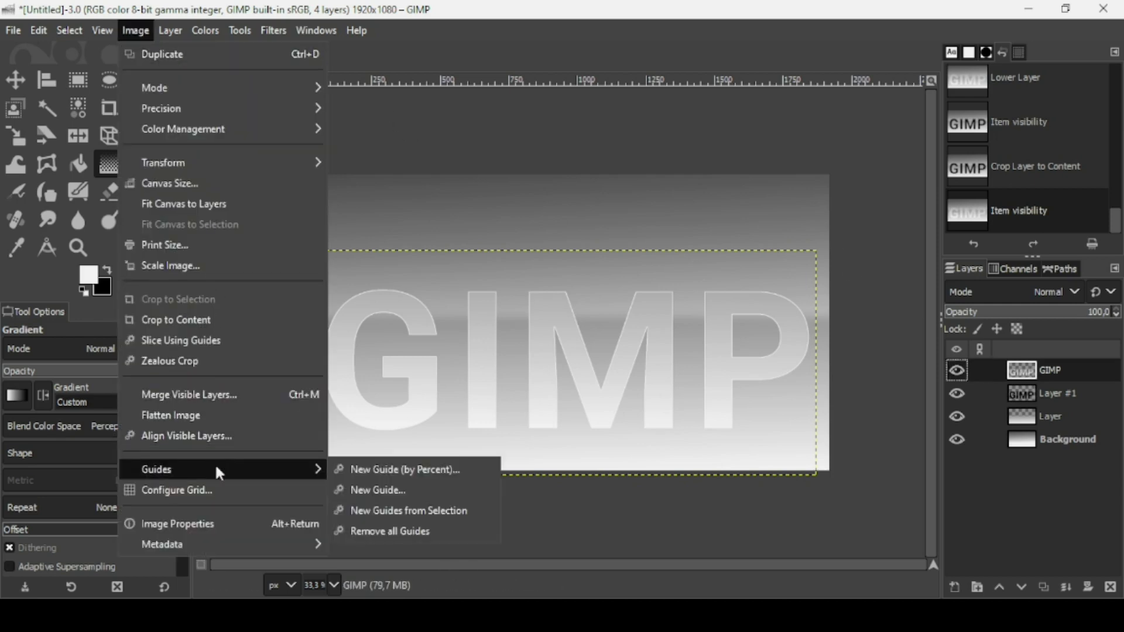
left_click(437, 468)
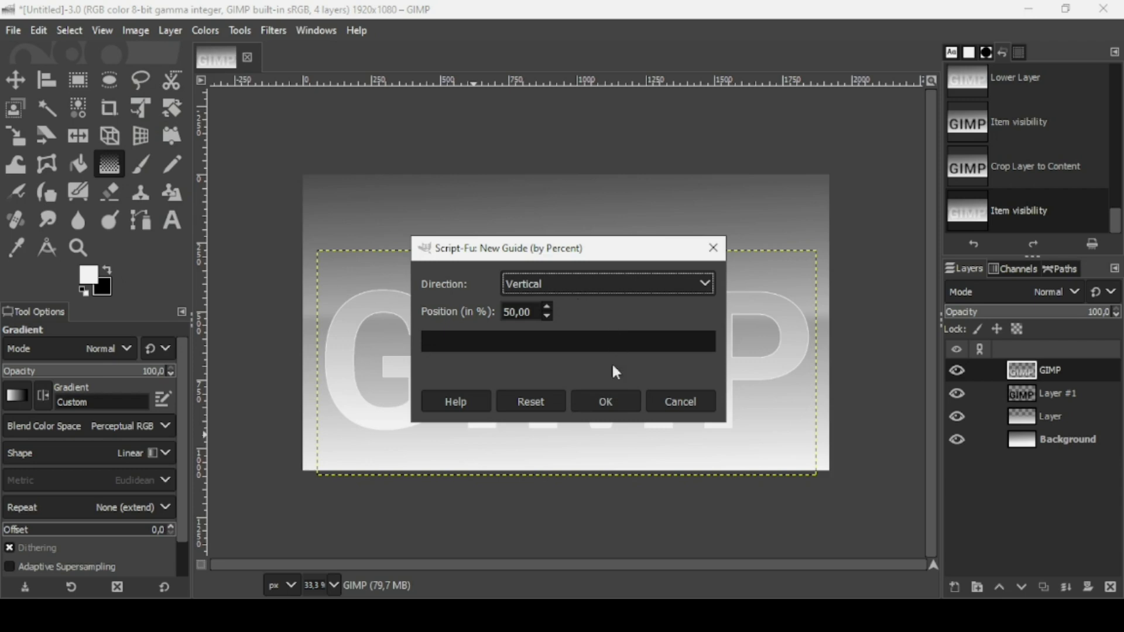
left_click(610, 398)
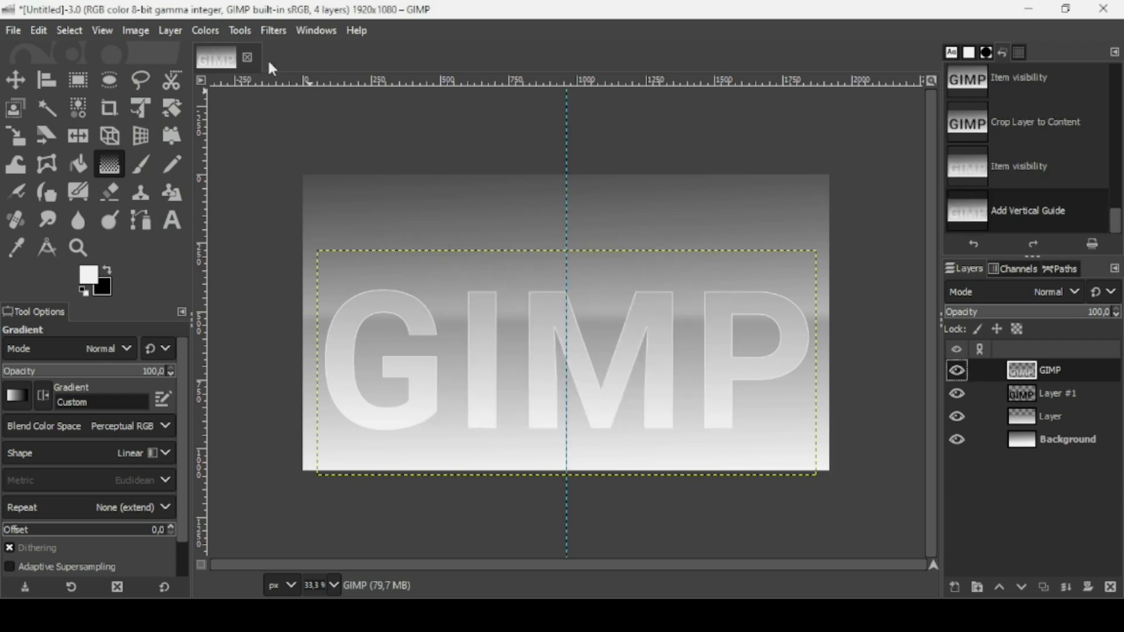
- Add a horizontal guide at 50% so it crosses the vertical guide at the centre
left_click(133, 29)
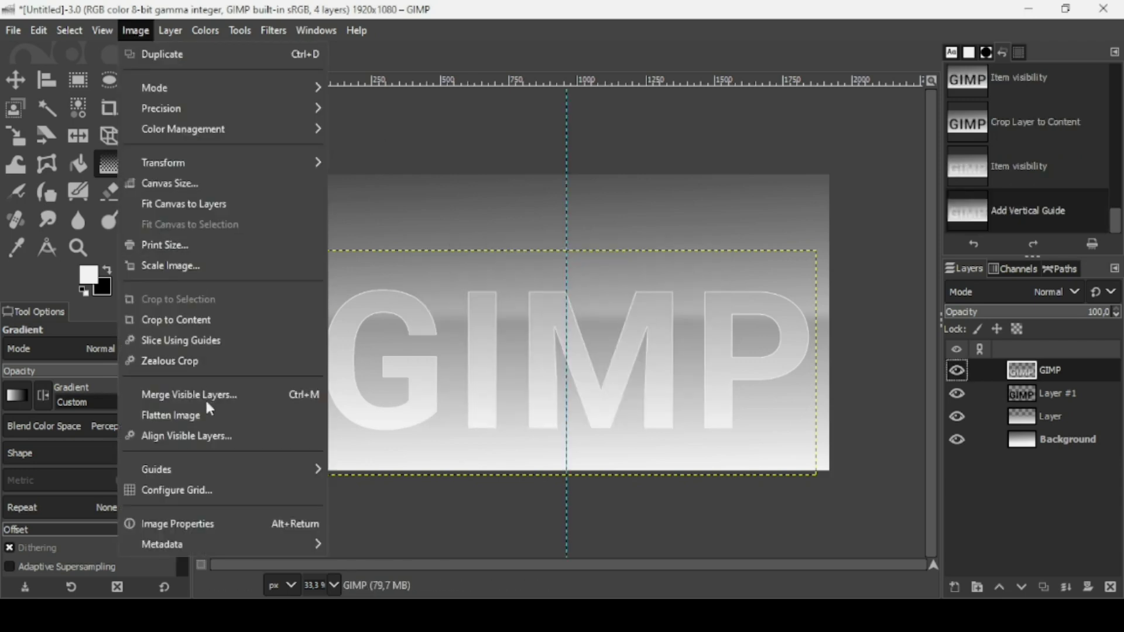
mouse_move(216, 468)
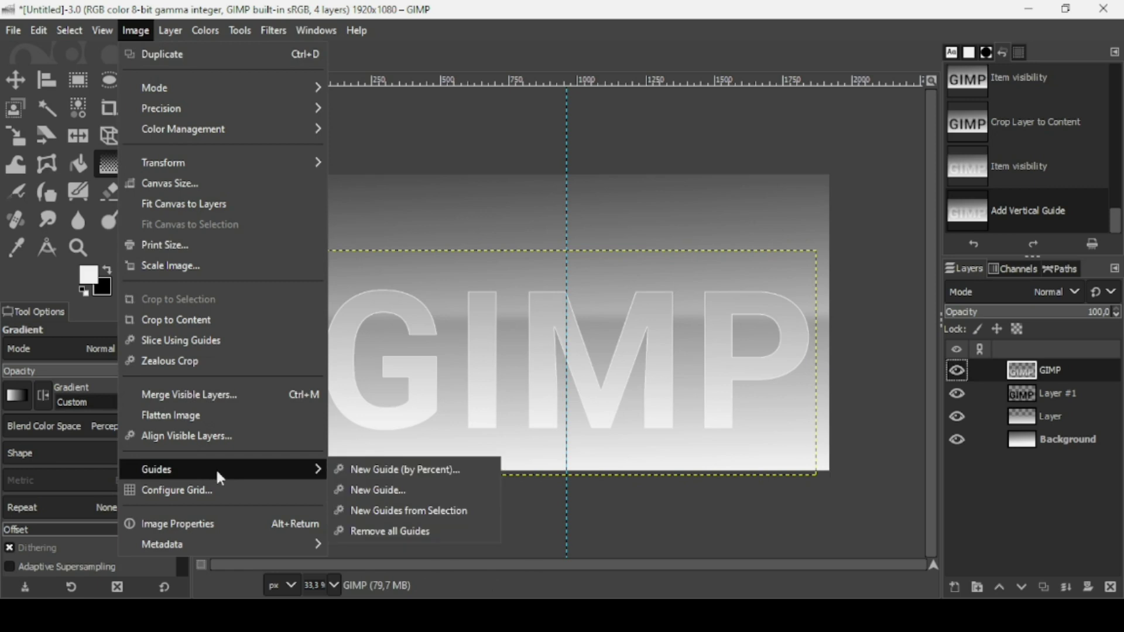
left_click(477, 469)
left_click(610, 284)
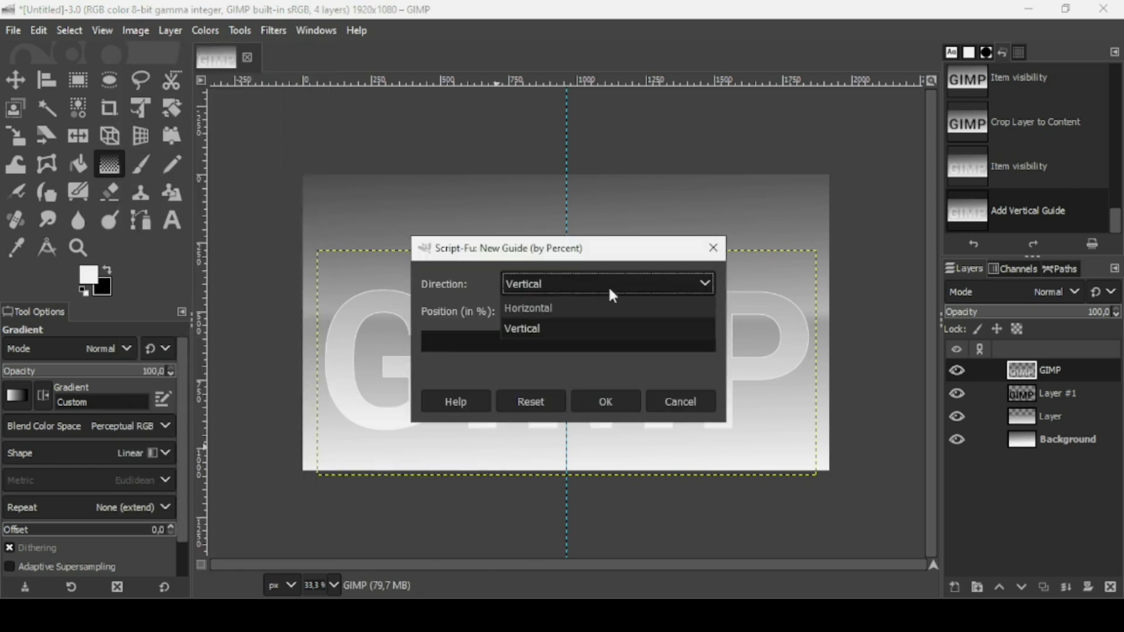
left_click(590, 317)
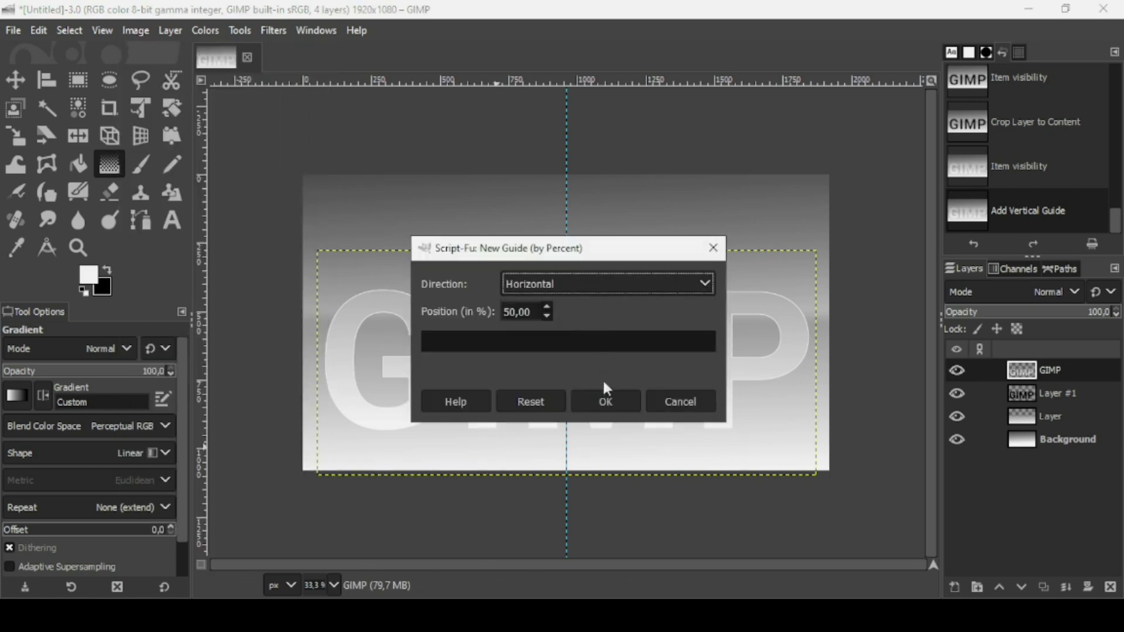
left_click(609, 399)
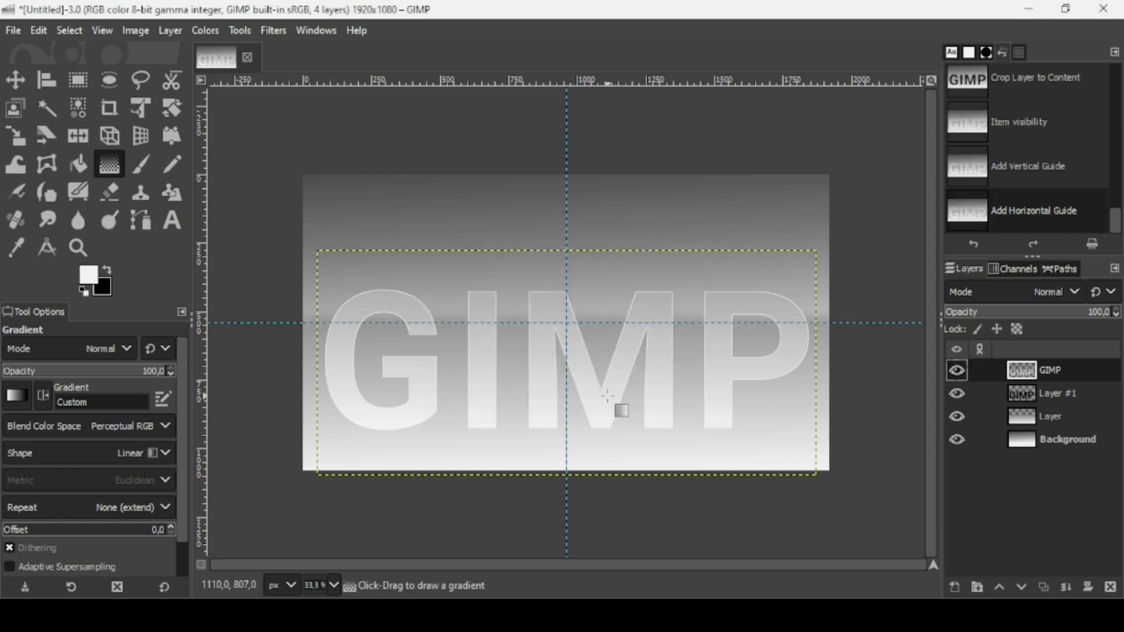
left_click(79, 84)
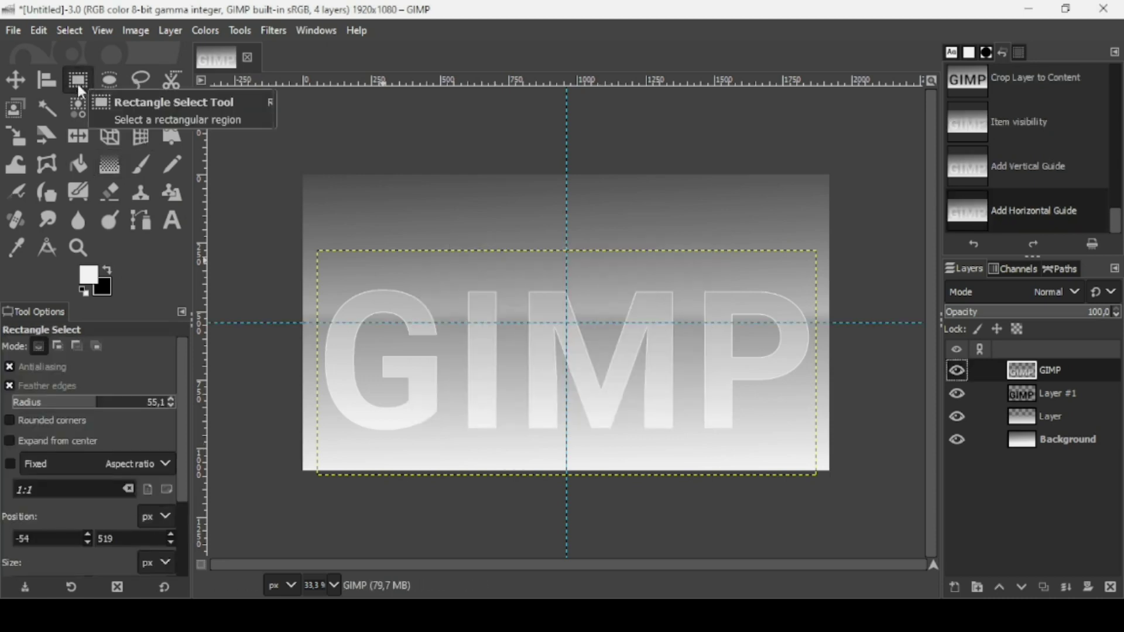
- With Feather edges off and Expand from center on, drag a centred 1182×1254 px selection
left_click(53, 389)
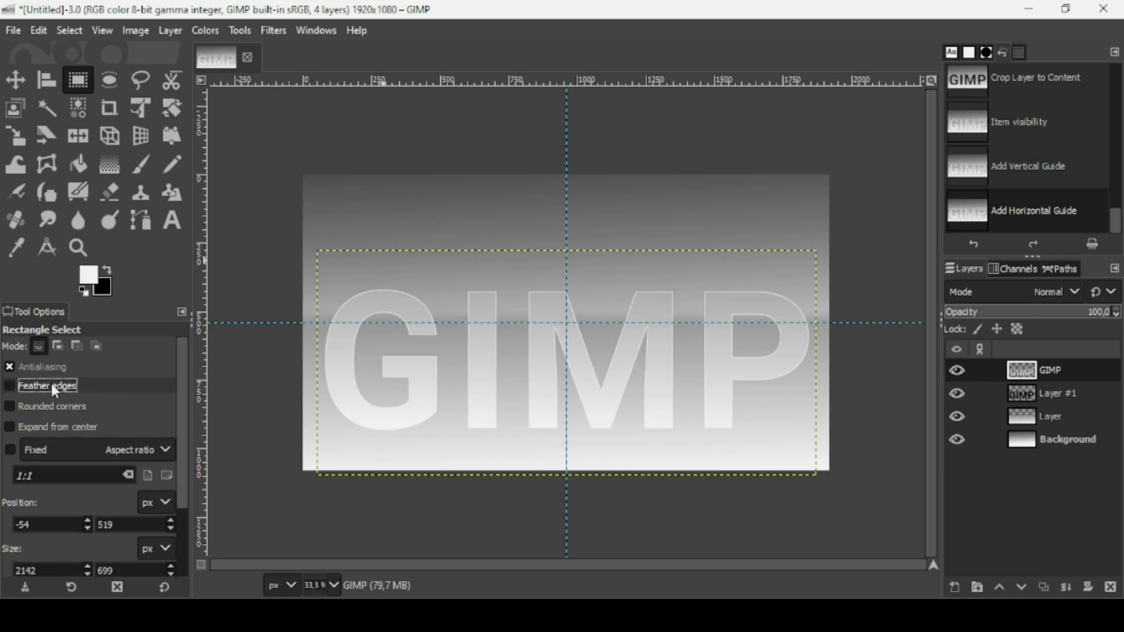
left_click(61, 427)
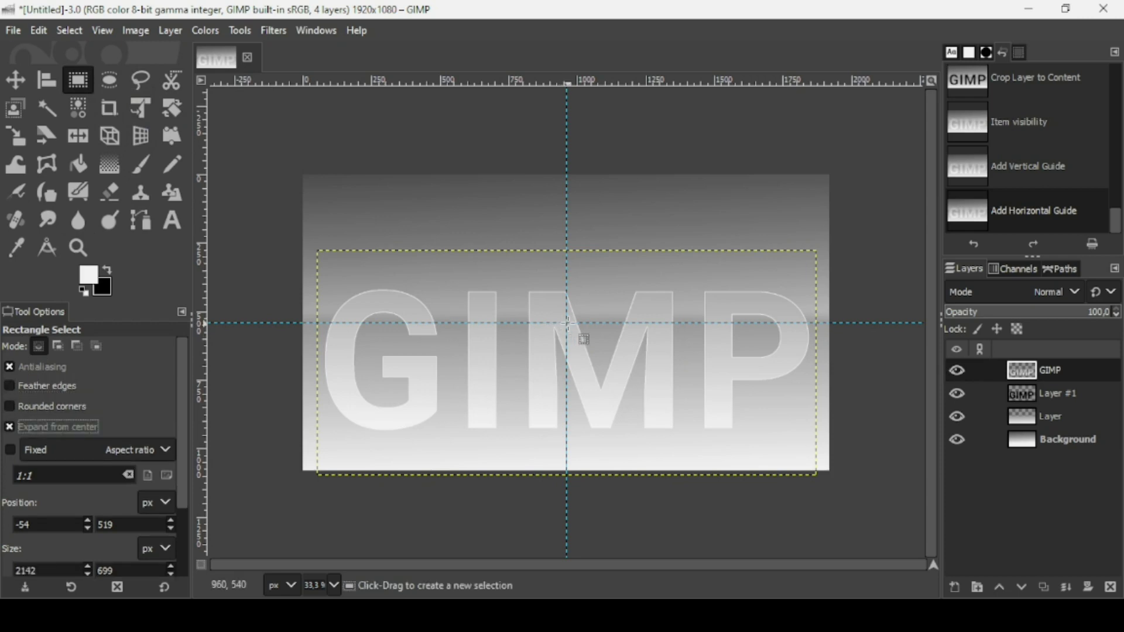
left_click_drag(567, 322, 730, 496)
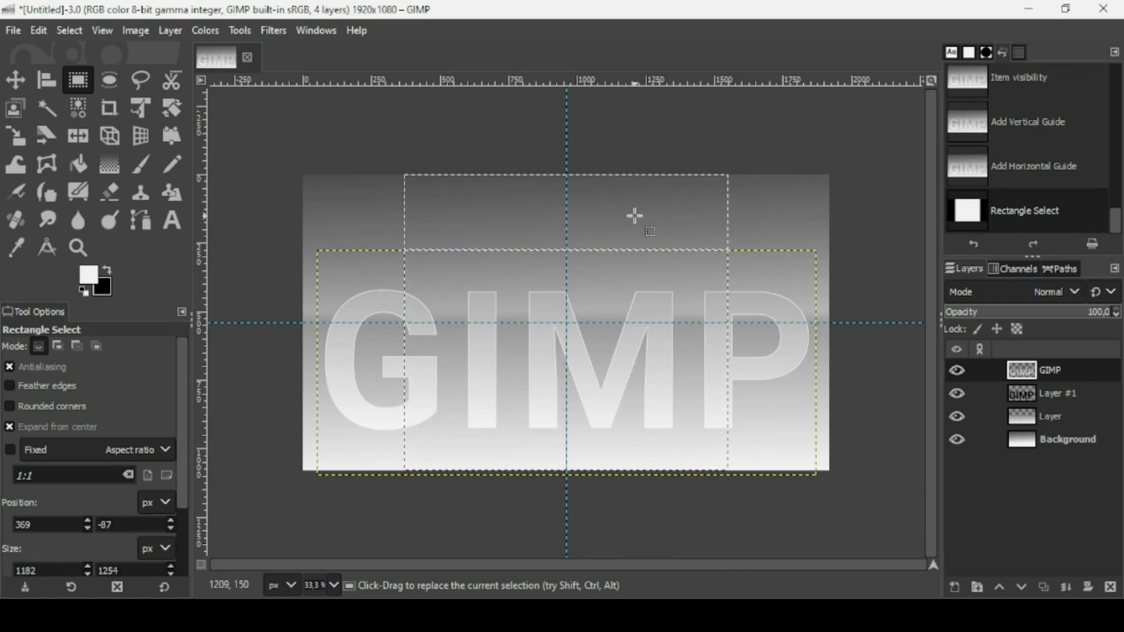
- Create guides along the selection's edges, then clear the selection
left_click(136, 31)
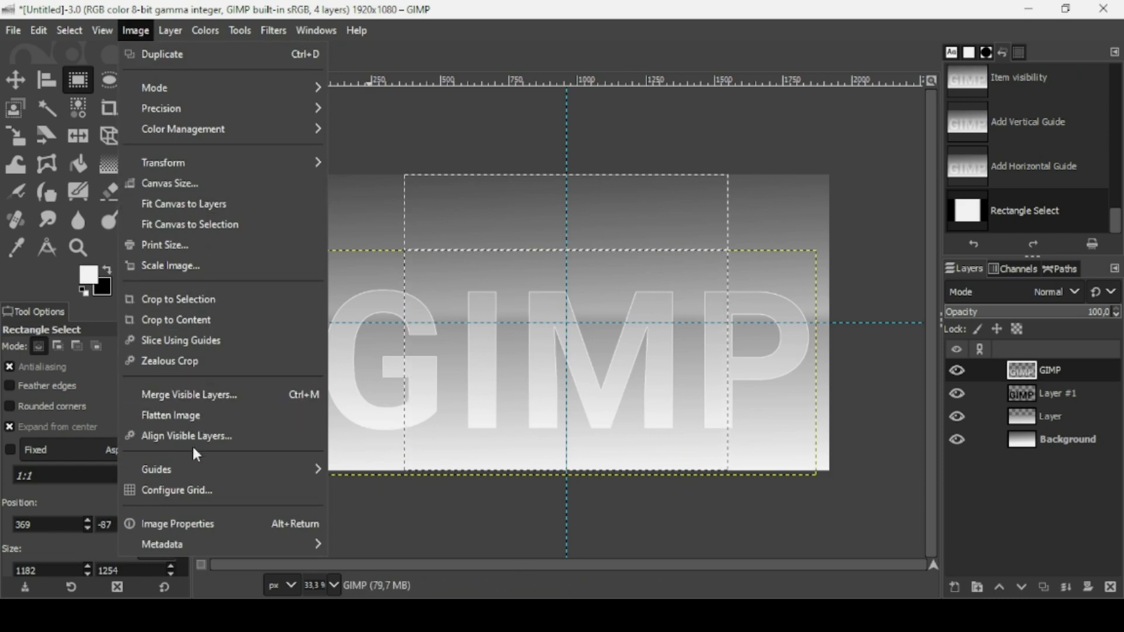
mouse_move(199, 472)
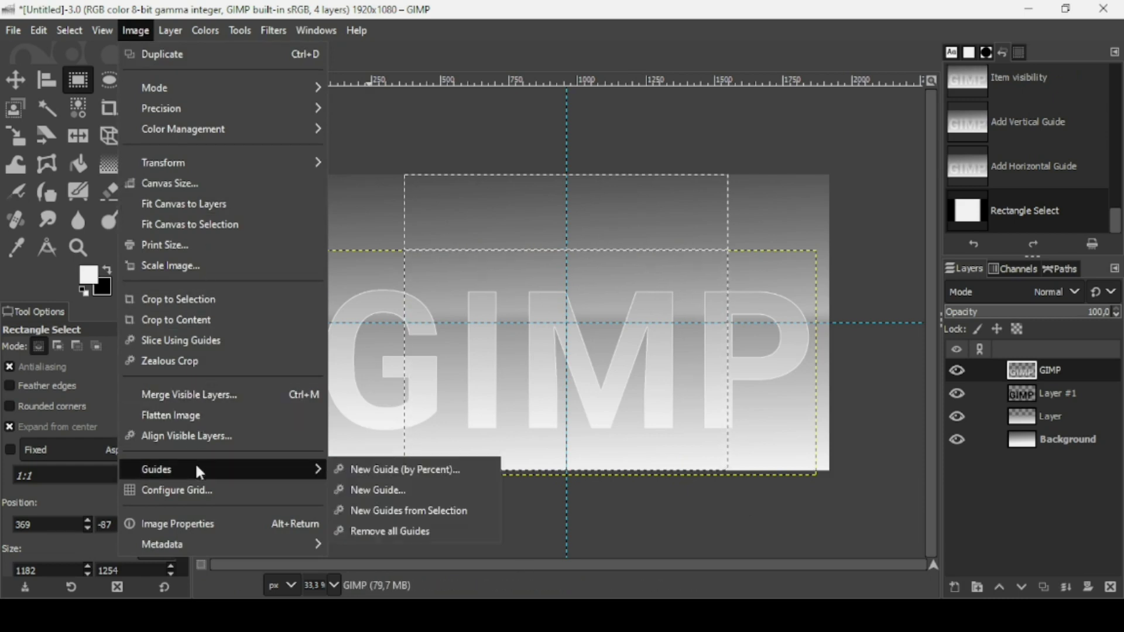
left_click(411, 512)
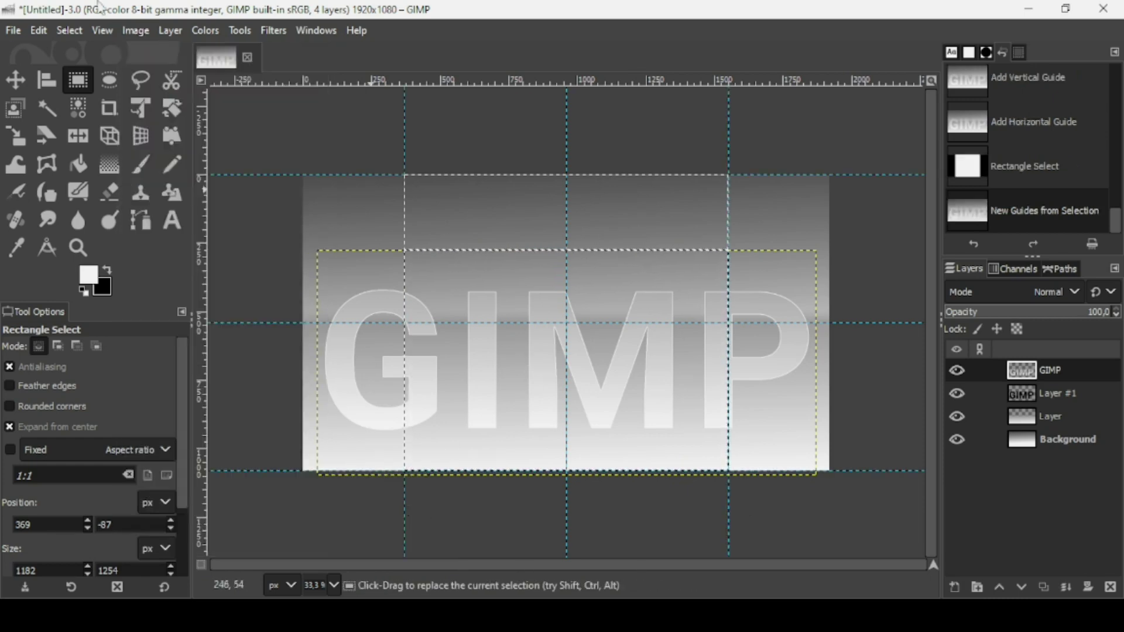
left_click(68, 25)
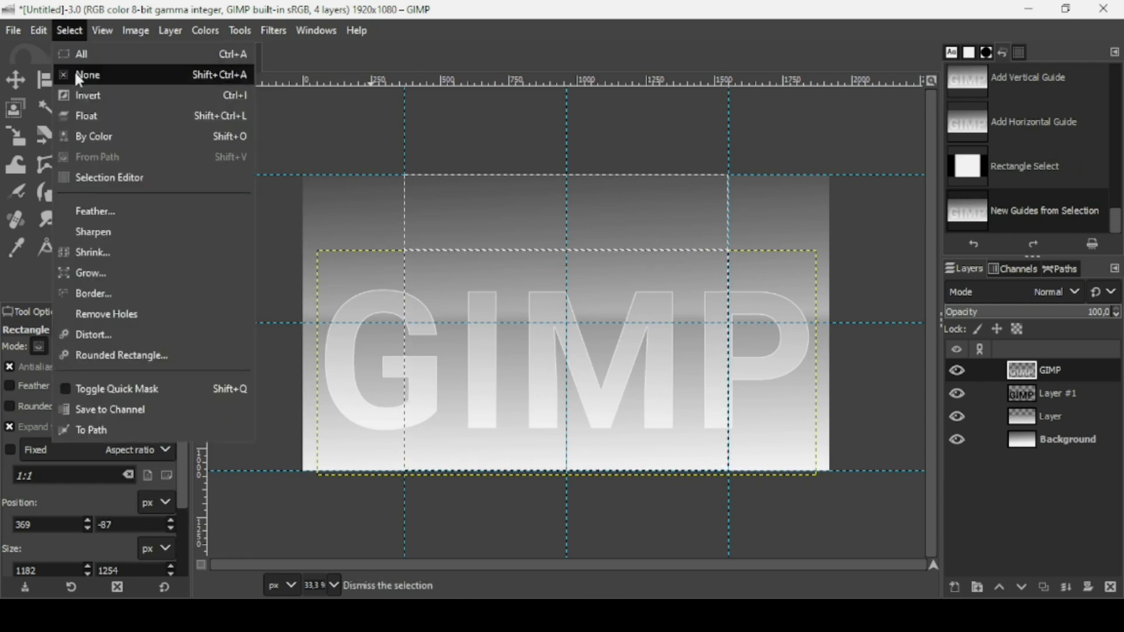
left_click(79, 76)
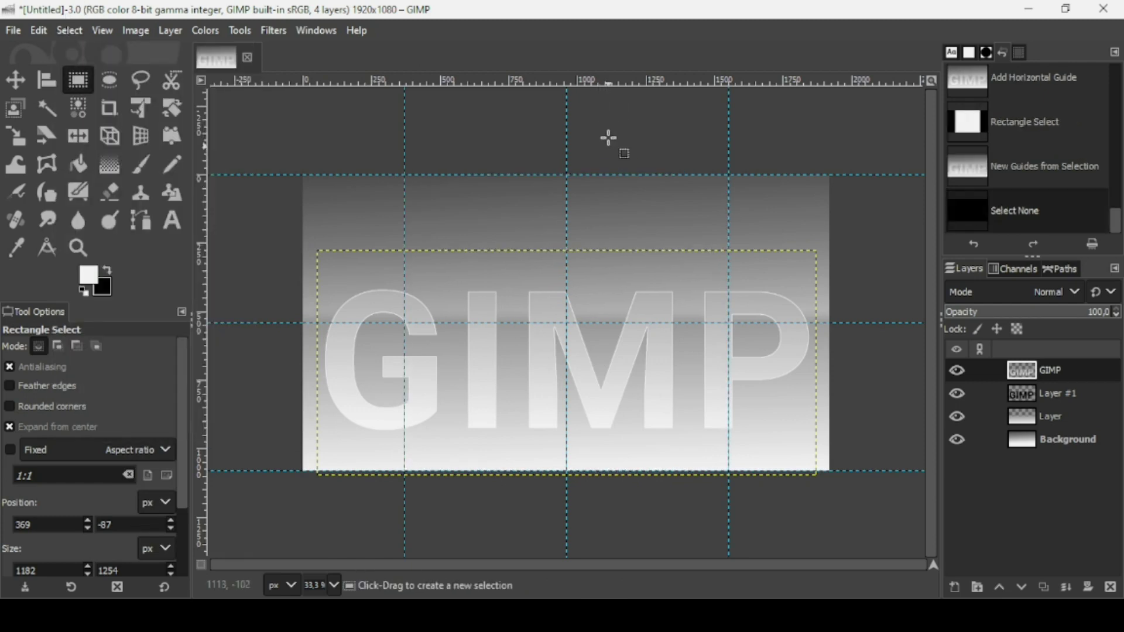
- Add a horizontal guide at 606 px and make Layer #1 the active layer
left_click_drag(627, 84, 613, 347)
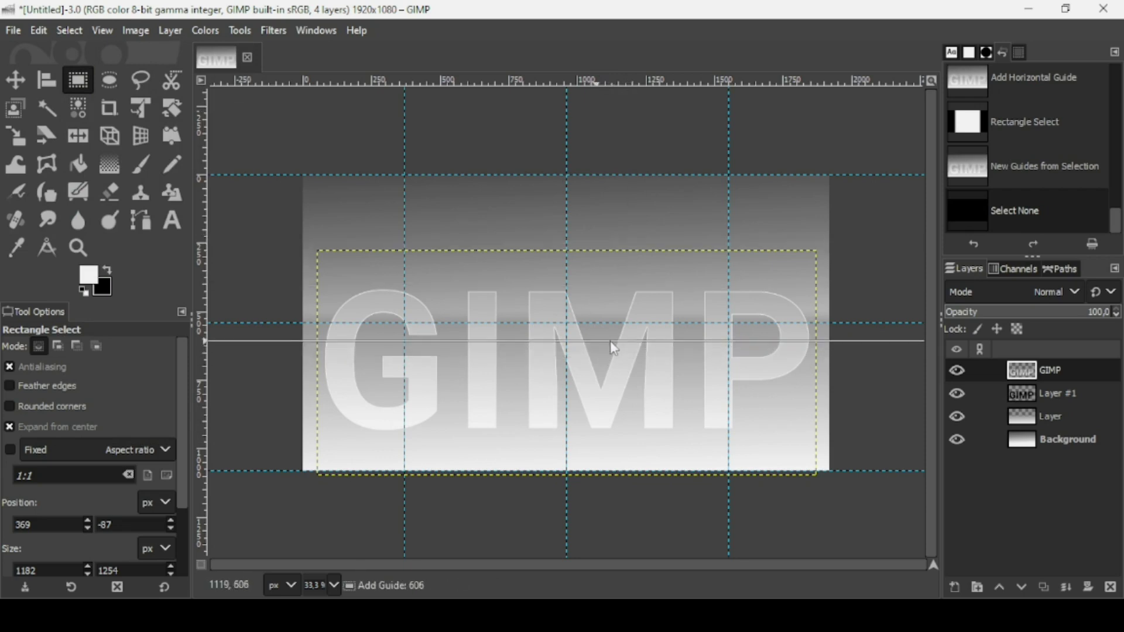
left_click_drag(613, 348, 613, 348)
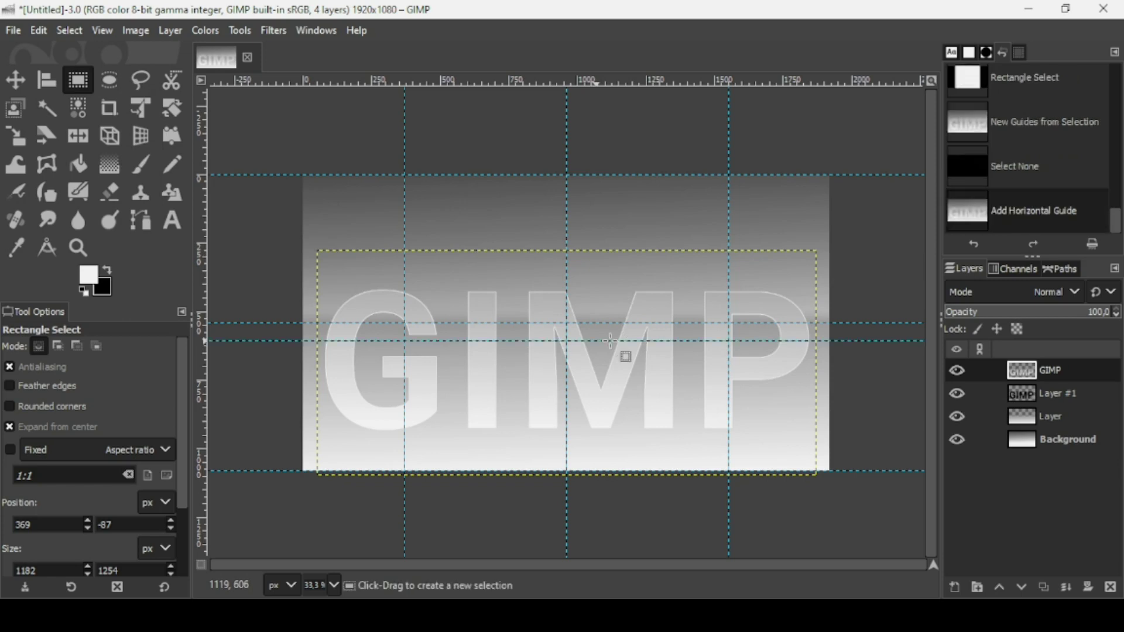
left_click(958, 369)
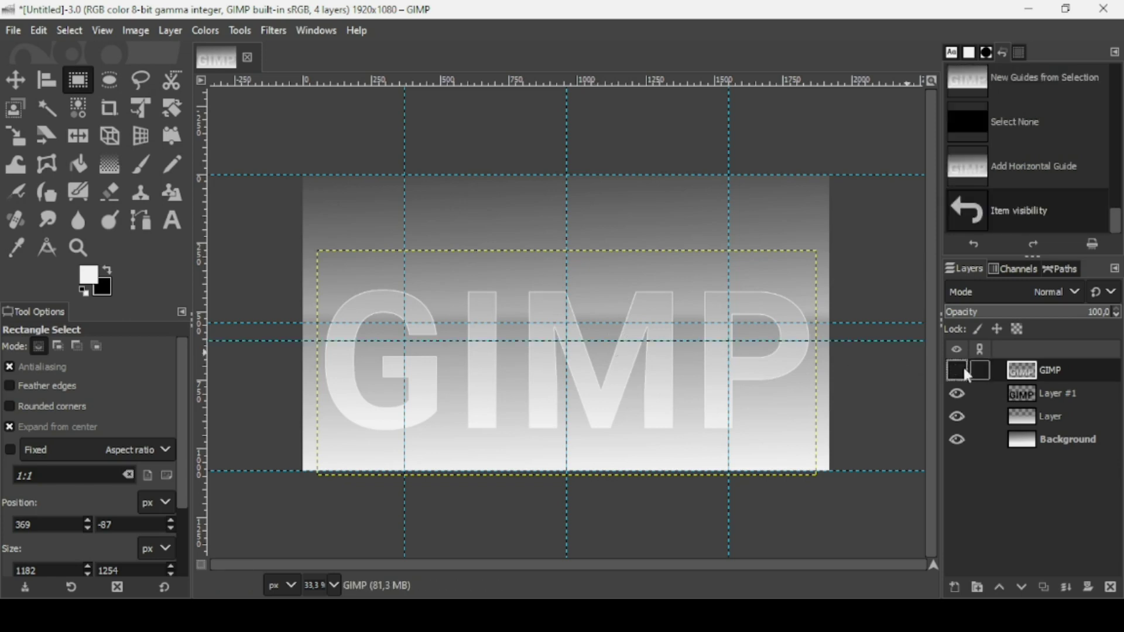
left_click(1034, 393)
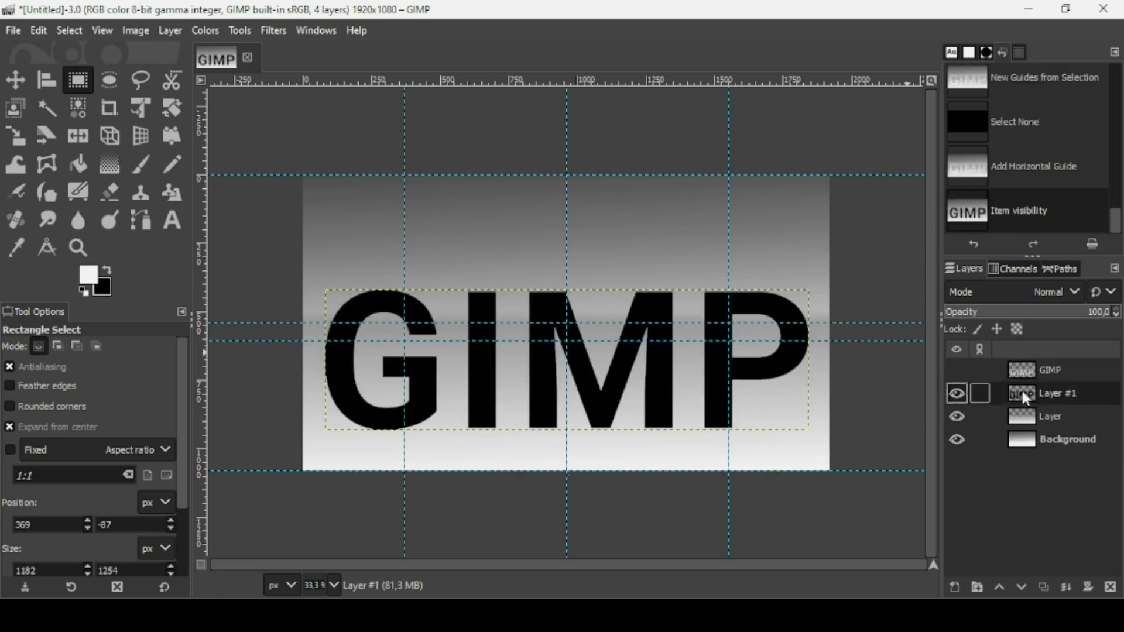
left_click(957, 372)
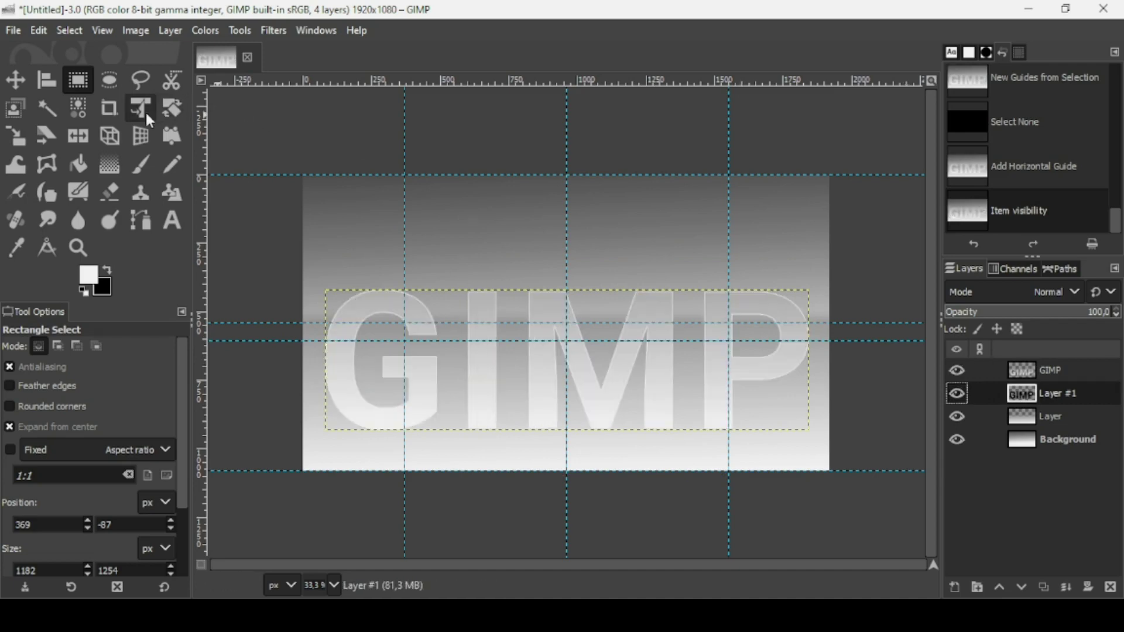
- Perspective-transform Layer #1, pulling both top corners inward and down toward the G and P
left_click(115, 140)
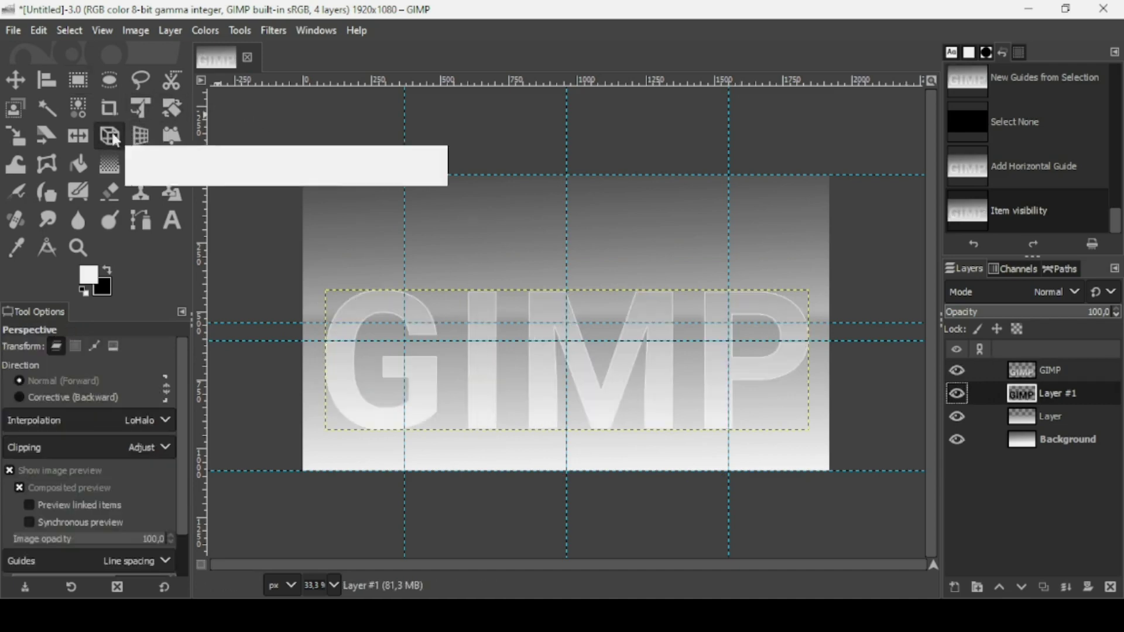
scroll(173, 444, "down", 2)
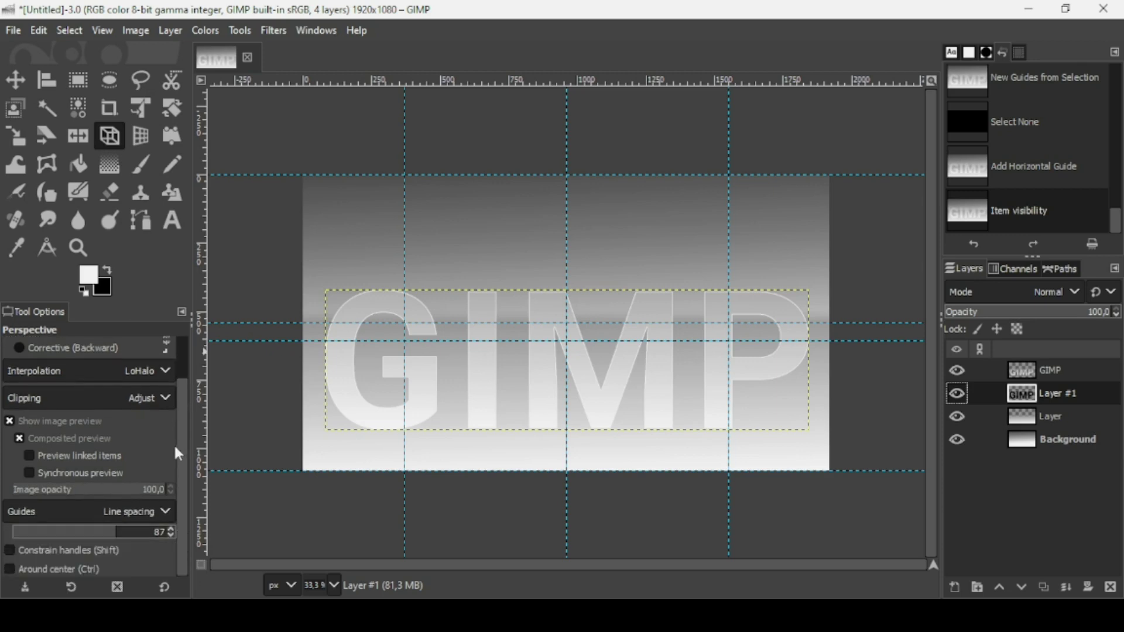
scroll(173, 410, "up", 2)
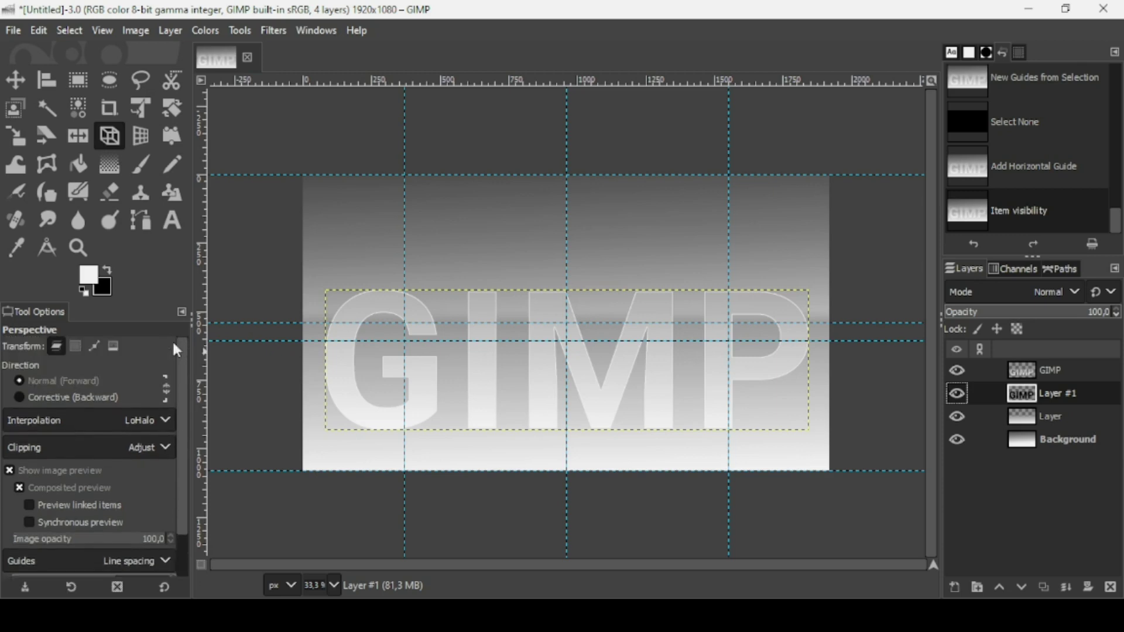
left_click(777, 316)
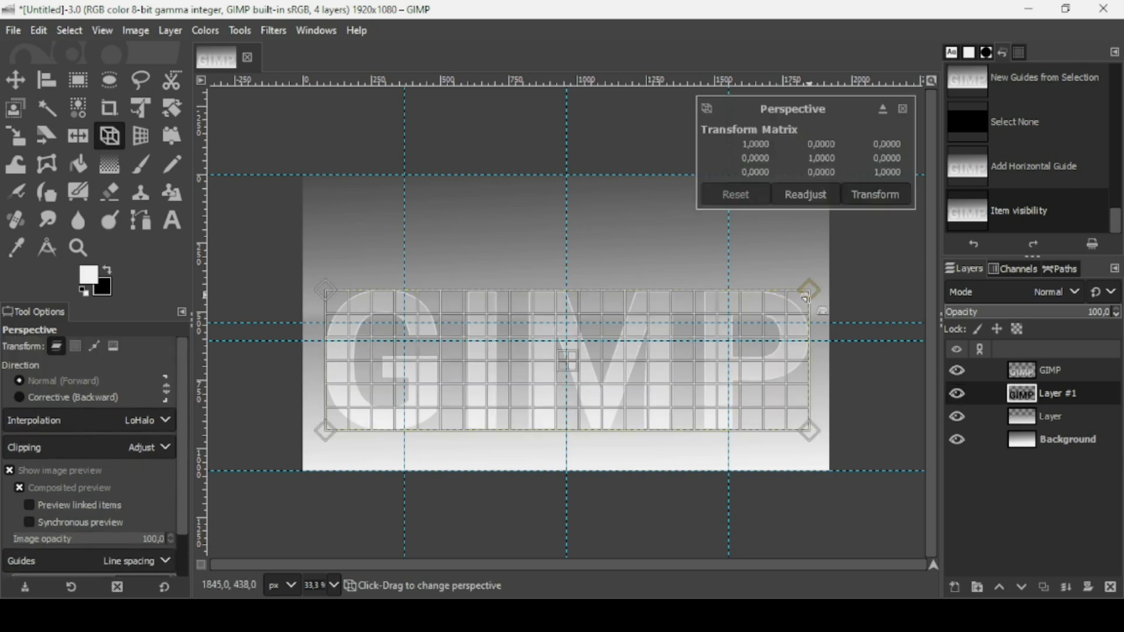
left_click_drag(810, 291, 733, 341)
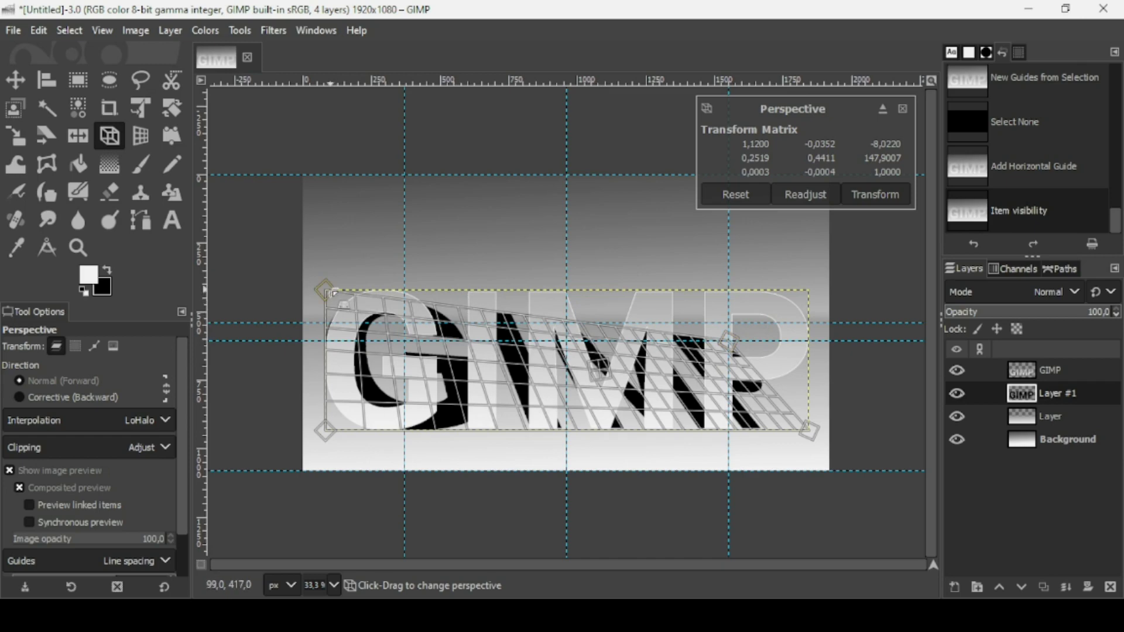
left_click_drag(332, 293, 408, 341)
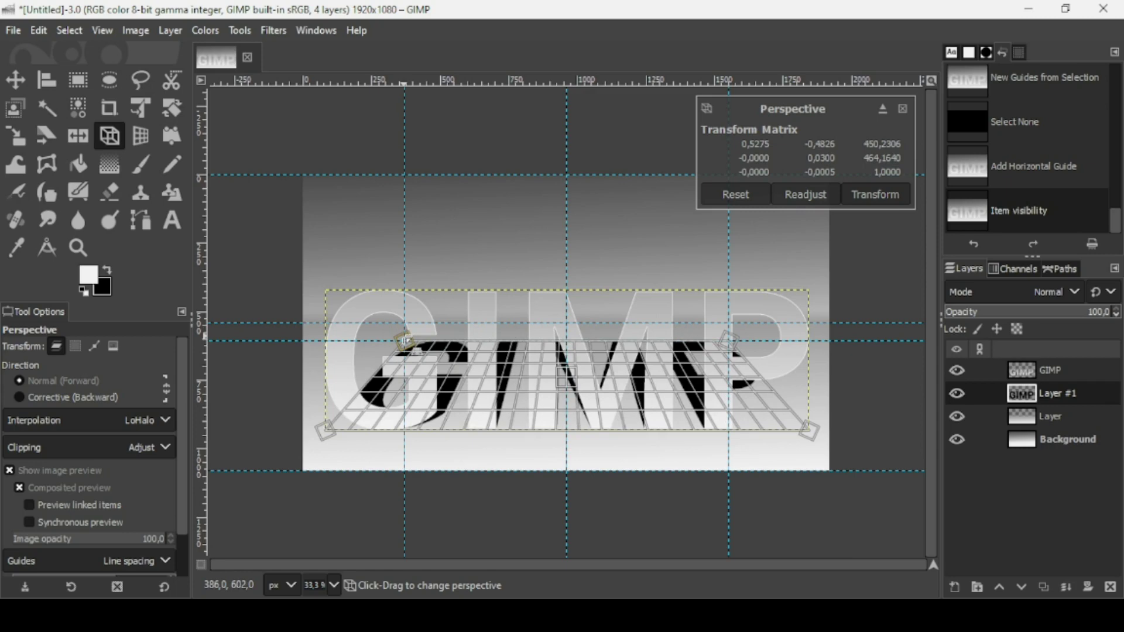
left_click(103, 31)
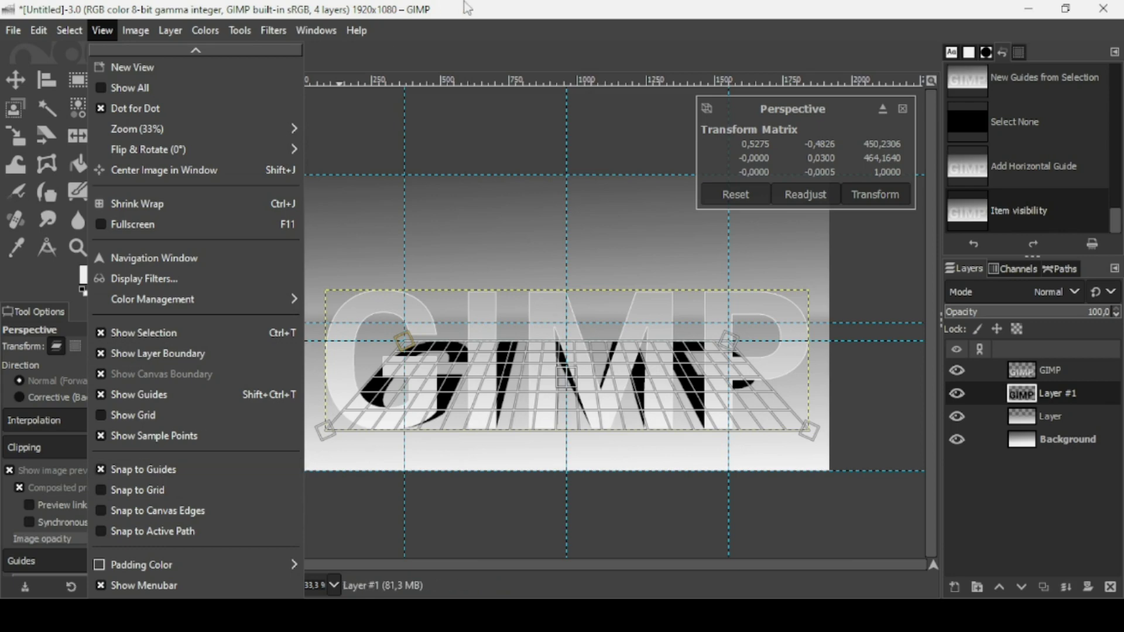
key("Escape")
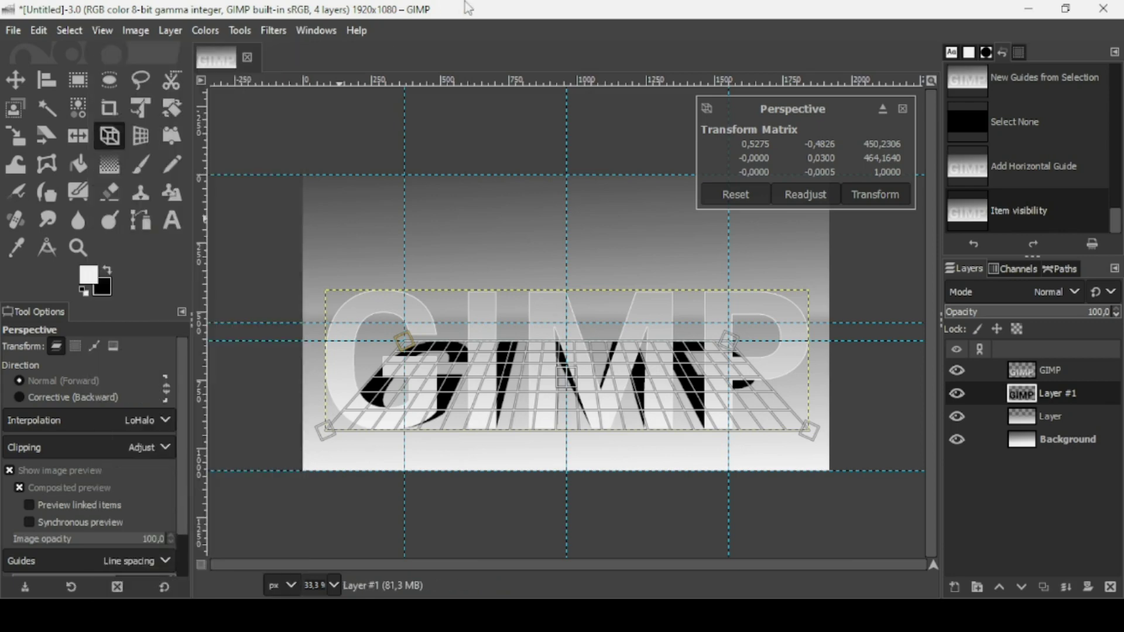
left_click(883, 197)
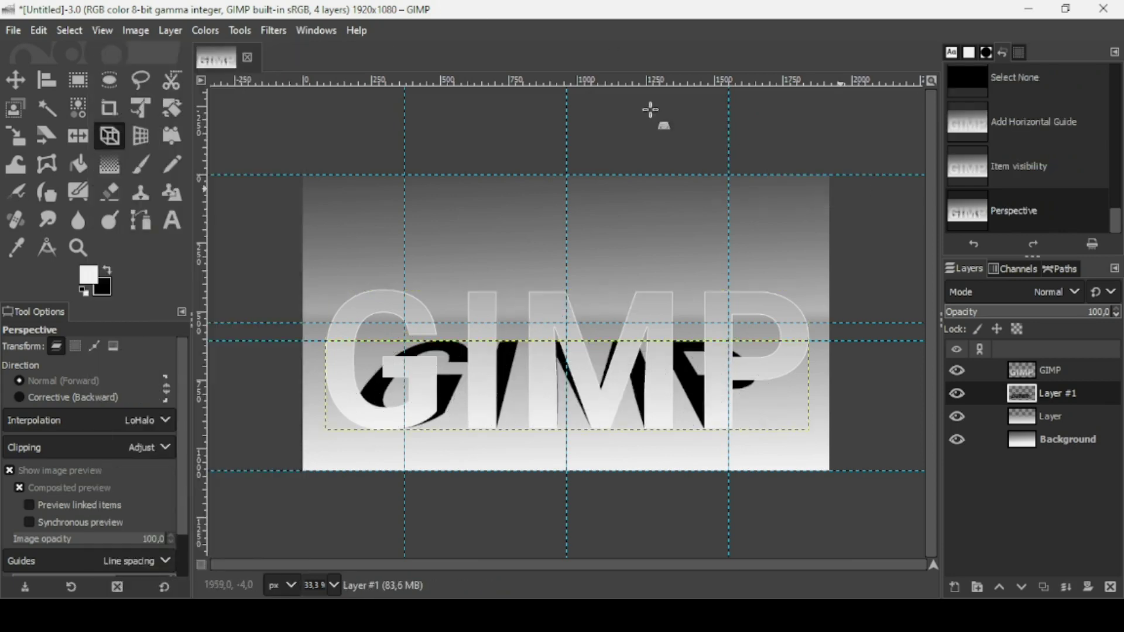
- Remove all guides from the image and check the shadow layer by toggling its visibility
left_click(130, 34)
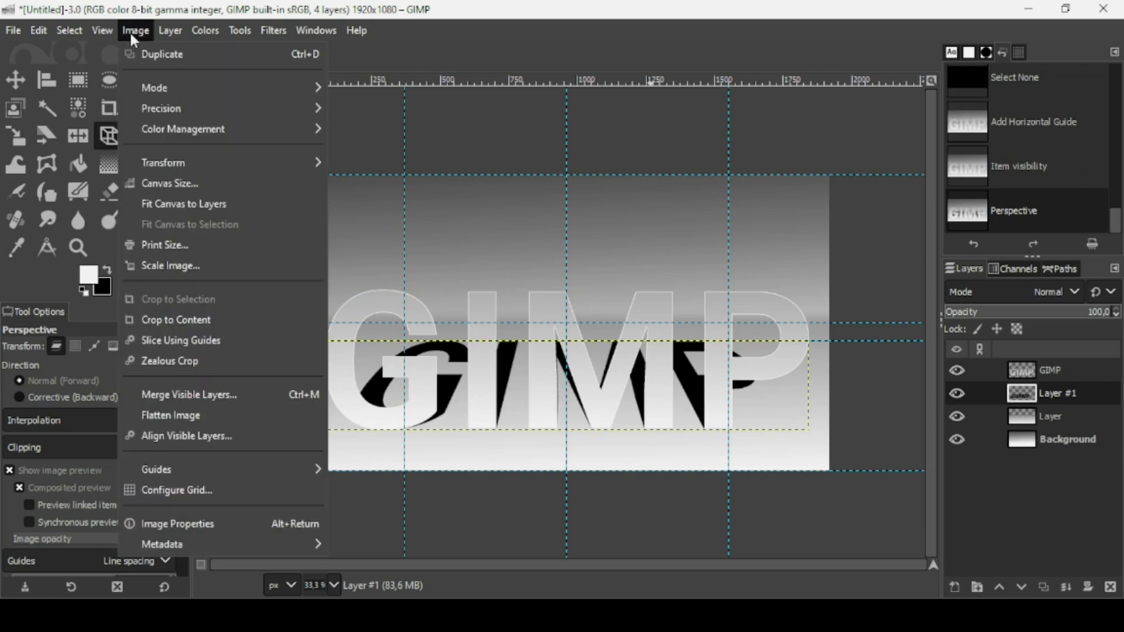
mouse_move(253, 476)
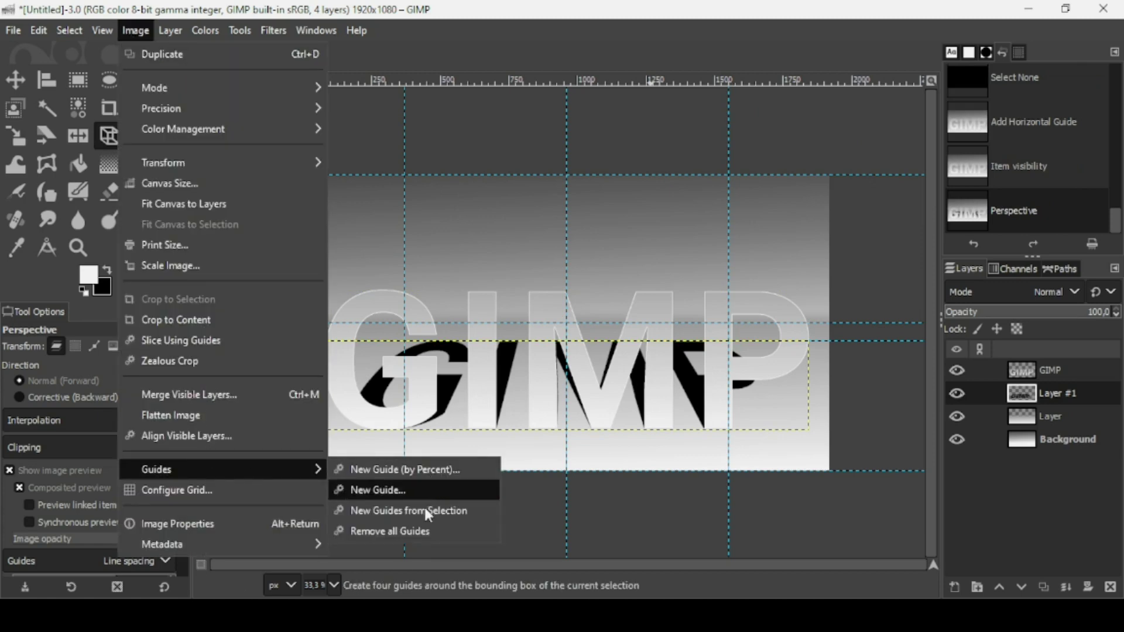
left_click(413, 531)
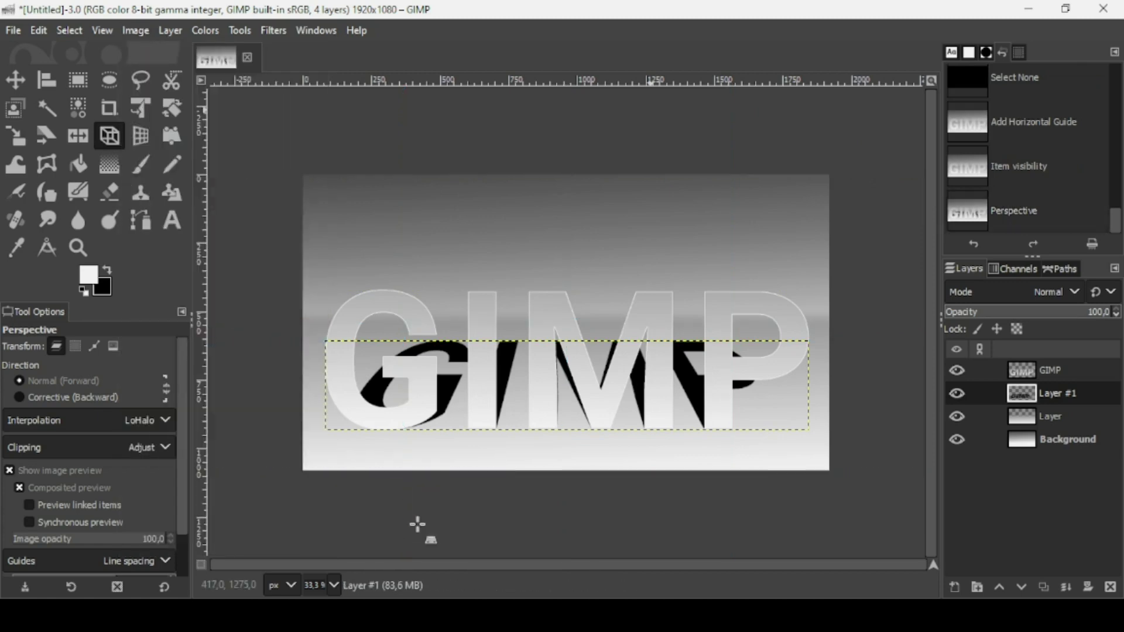
left_click(962, 395)
left_click(962, 396)
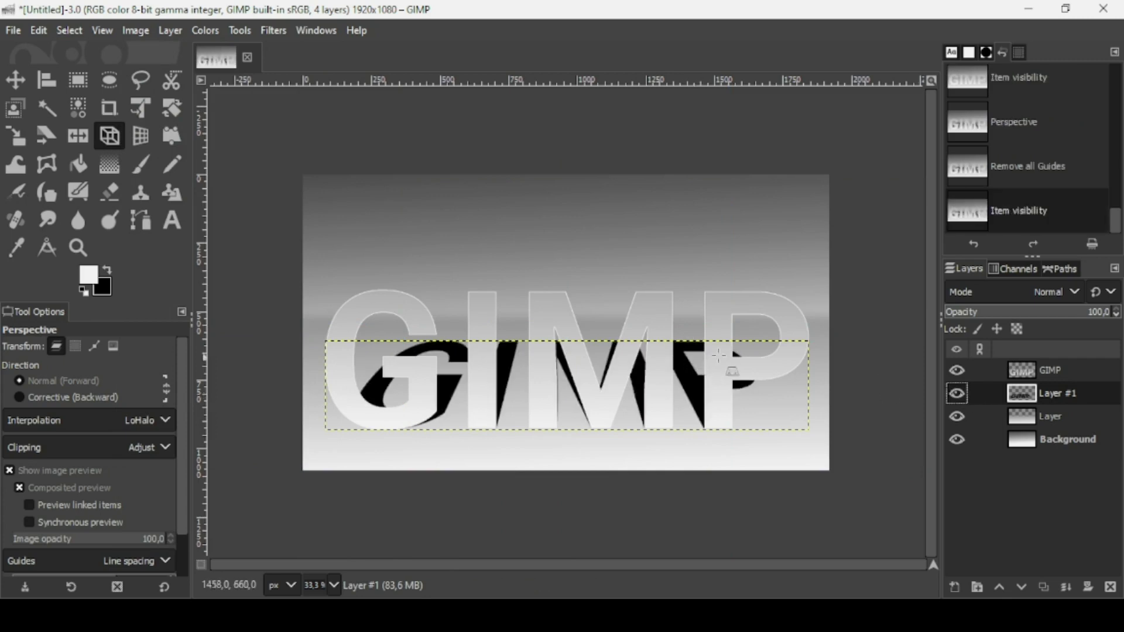
- Apply a Gaussian blur of size 6.35 to the black shadow layer
left_click(270, 28)
mouse_move(312, 148)
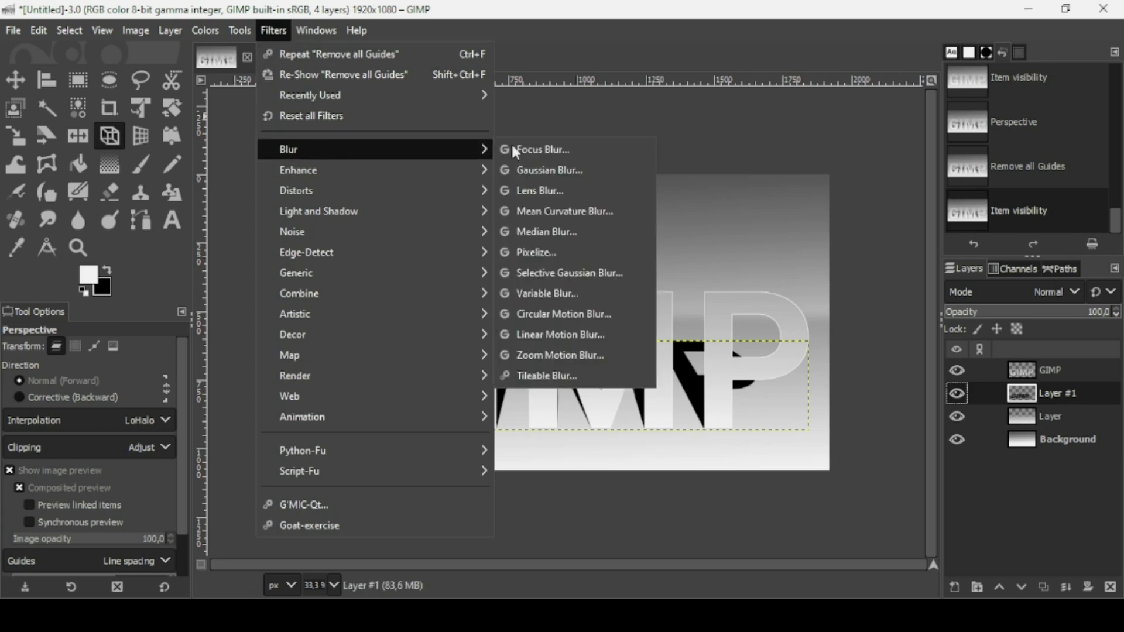
left_click(529, 169)
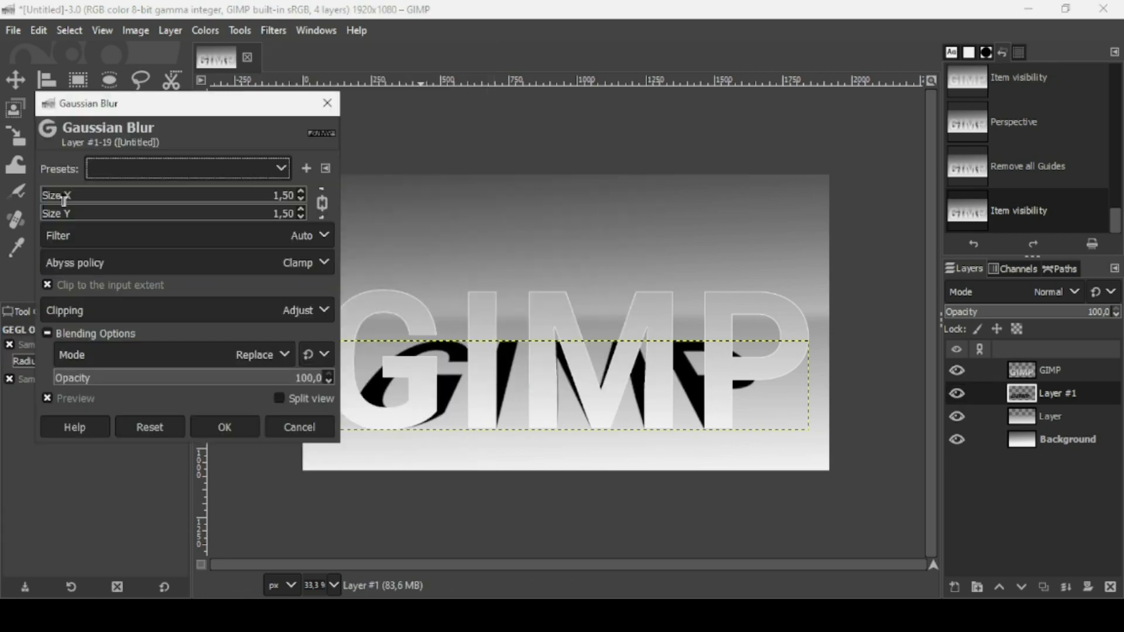
left_click_drag(62, 201, 57, 203)
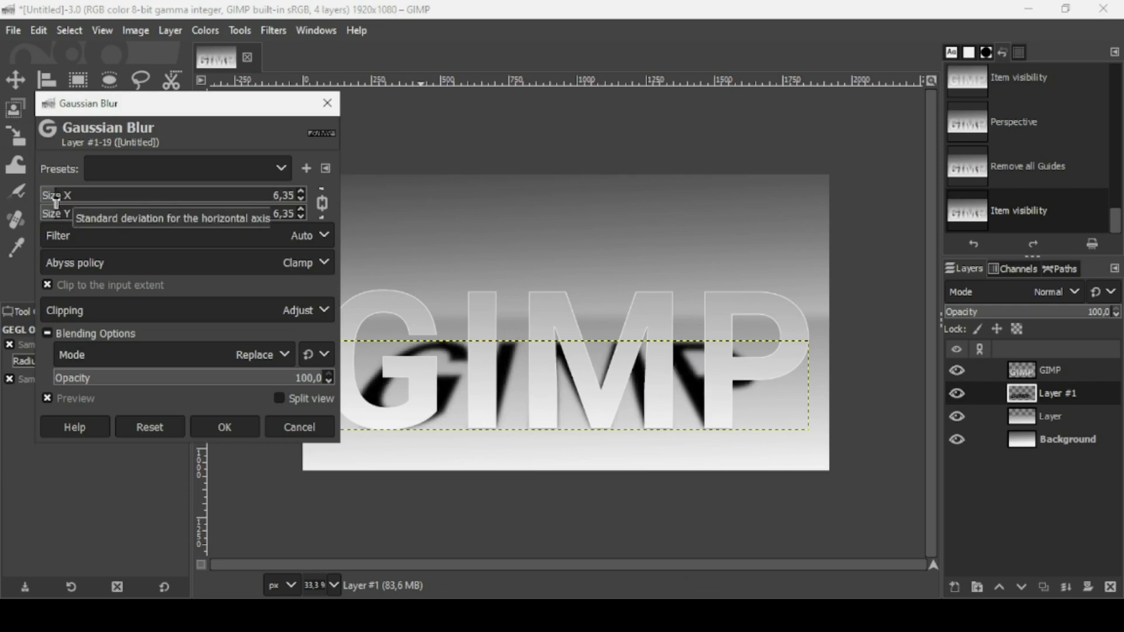
left_click(228, 424)
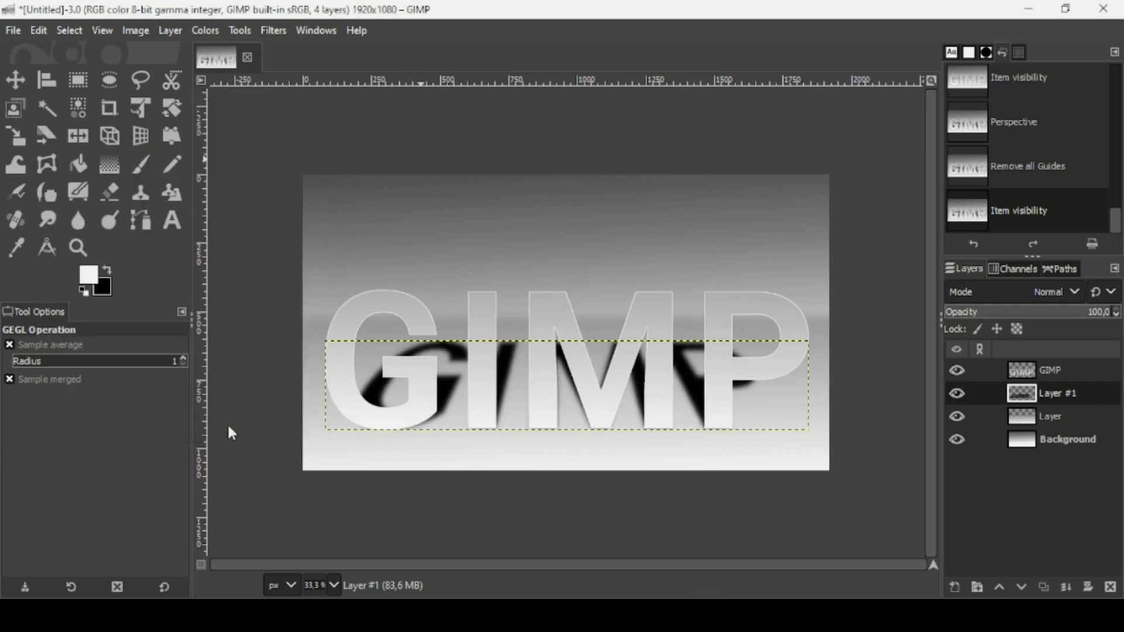
- Set Layer #1 opacity to about 60% and the background colour to light grey cecece
left_click(1024, 319)
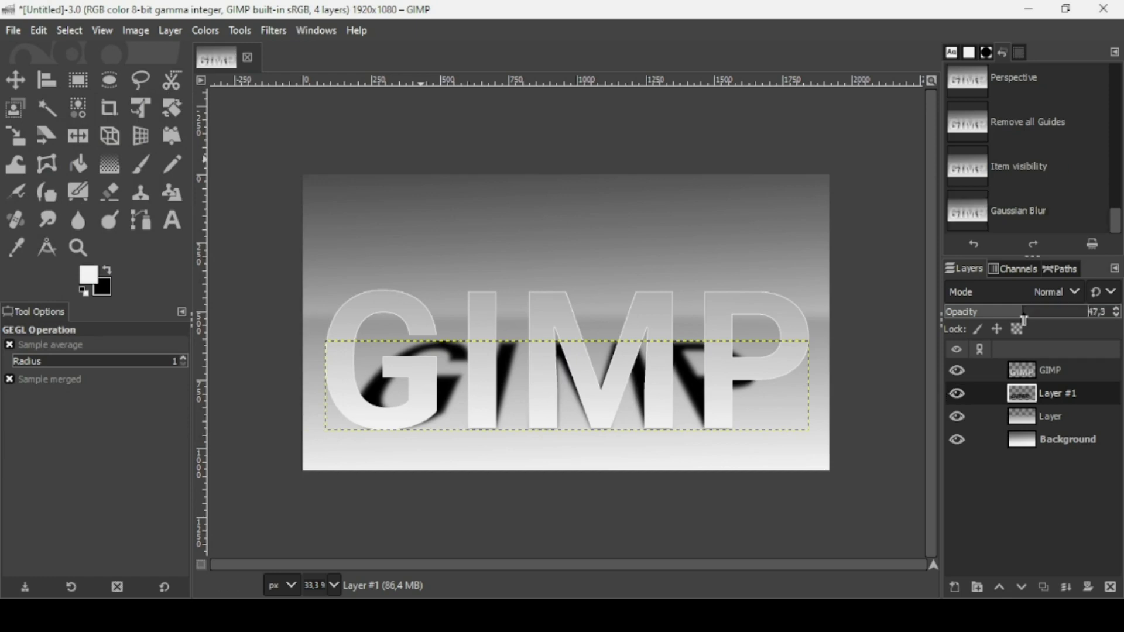
left_click_drag(1024, 320, 1047, 320)
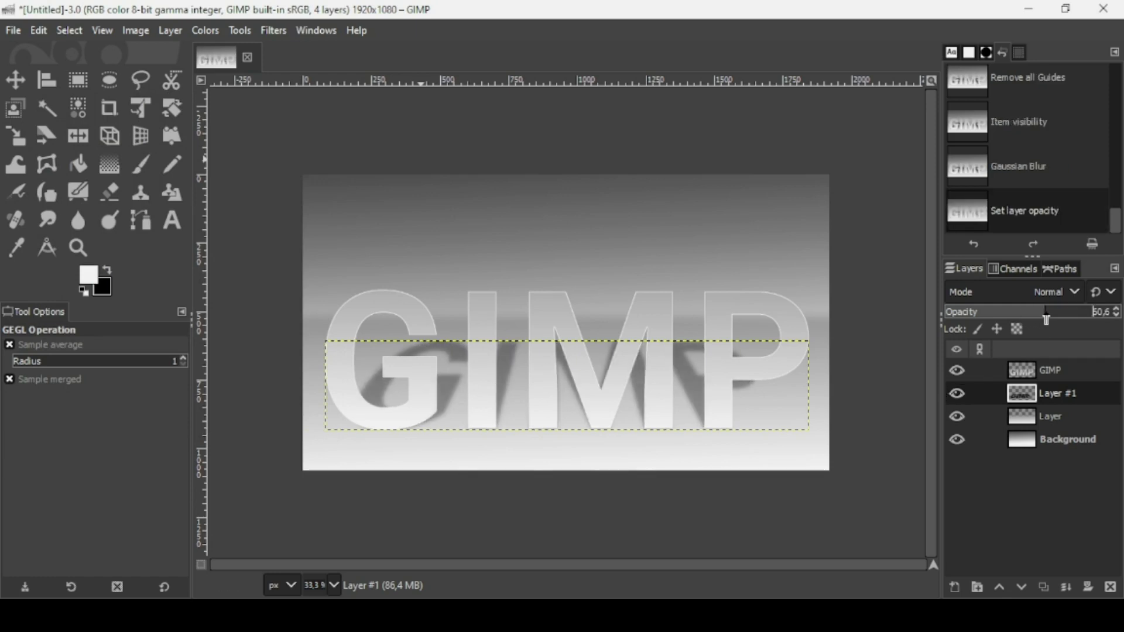
left_click(1032, 447)
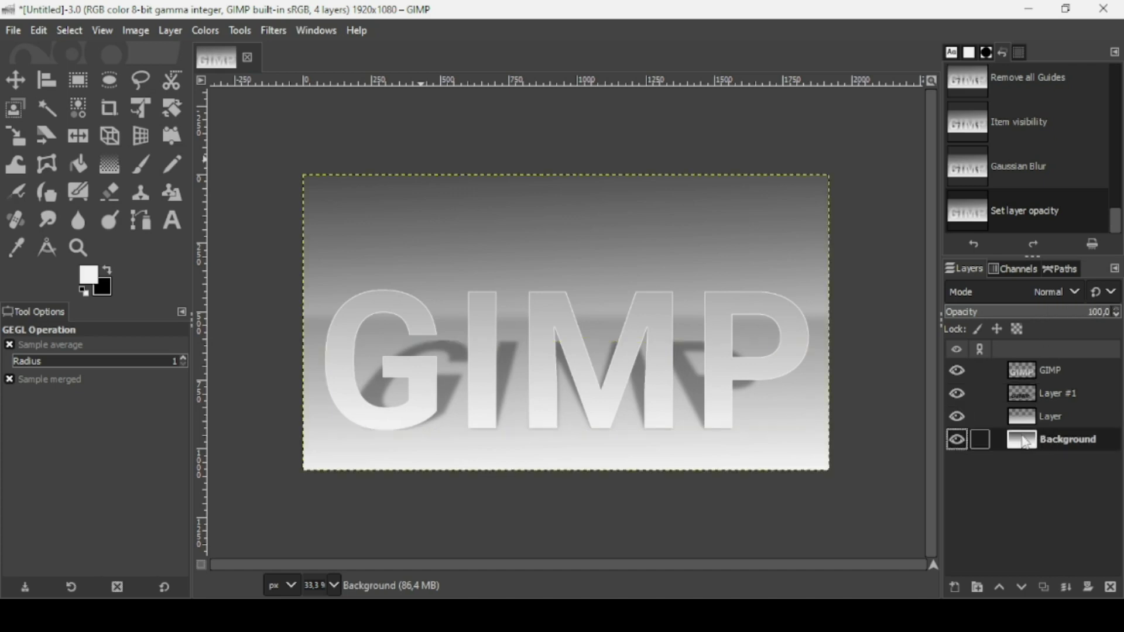
left_click(107, 281)
left_click_drag(30, 115, 25, 131)
left_click(226, 329)
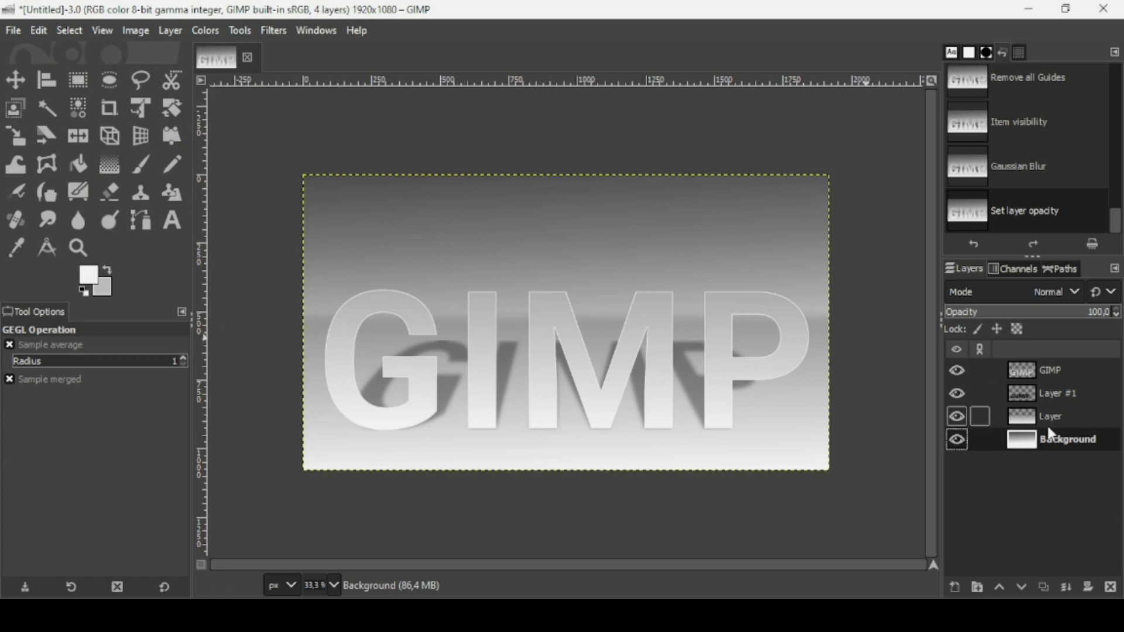
- Make Layer active and load its alpha channel as a selection
left_click(1023, 420)
left_click(958, 417)
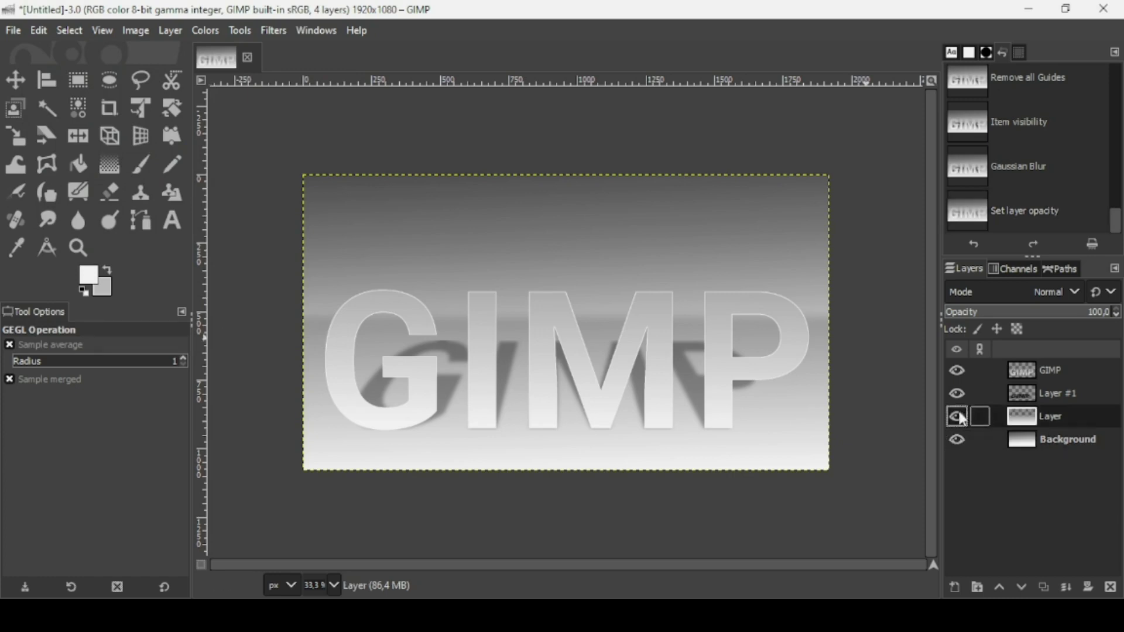
left_click(960, 419)
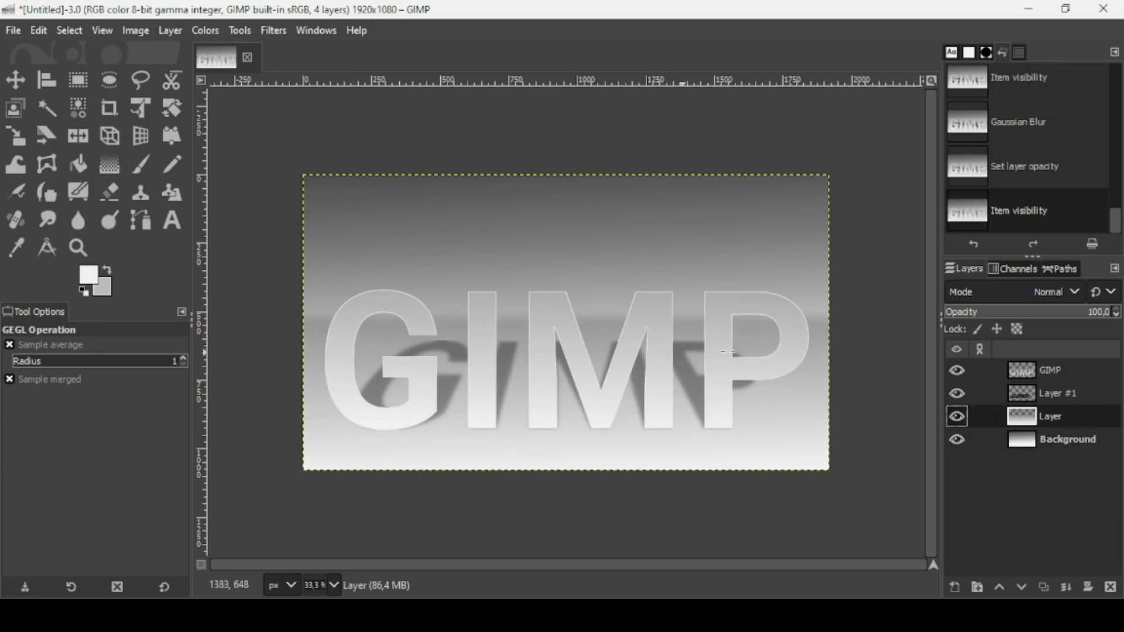
right_click(1026, 419)
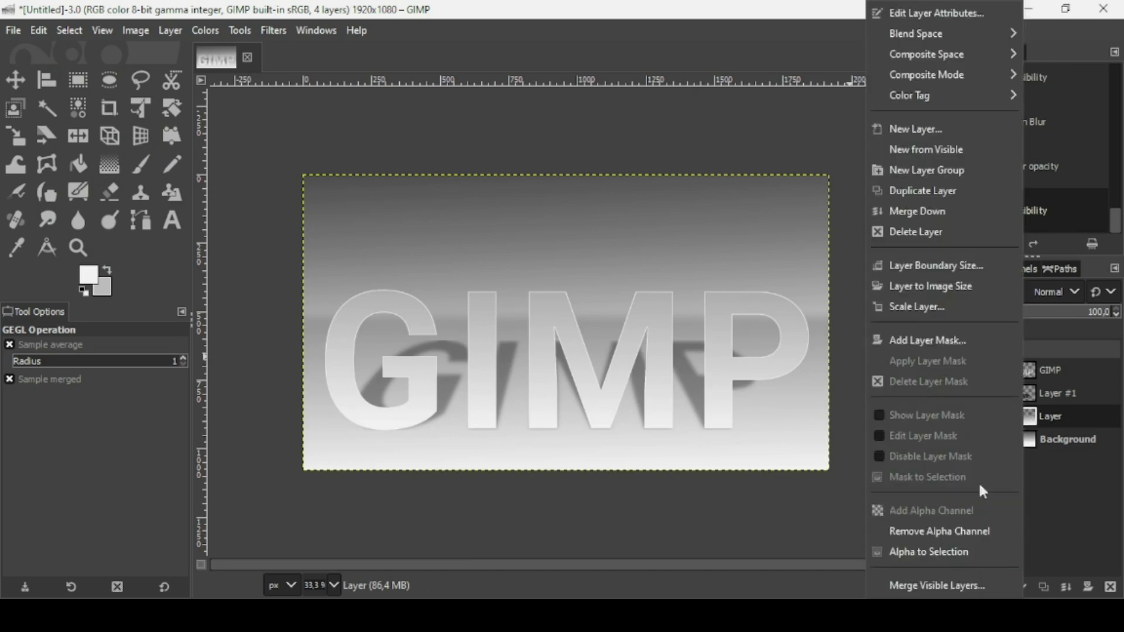
left_click(970, 553)
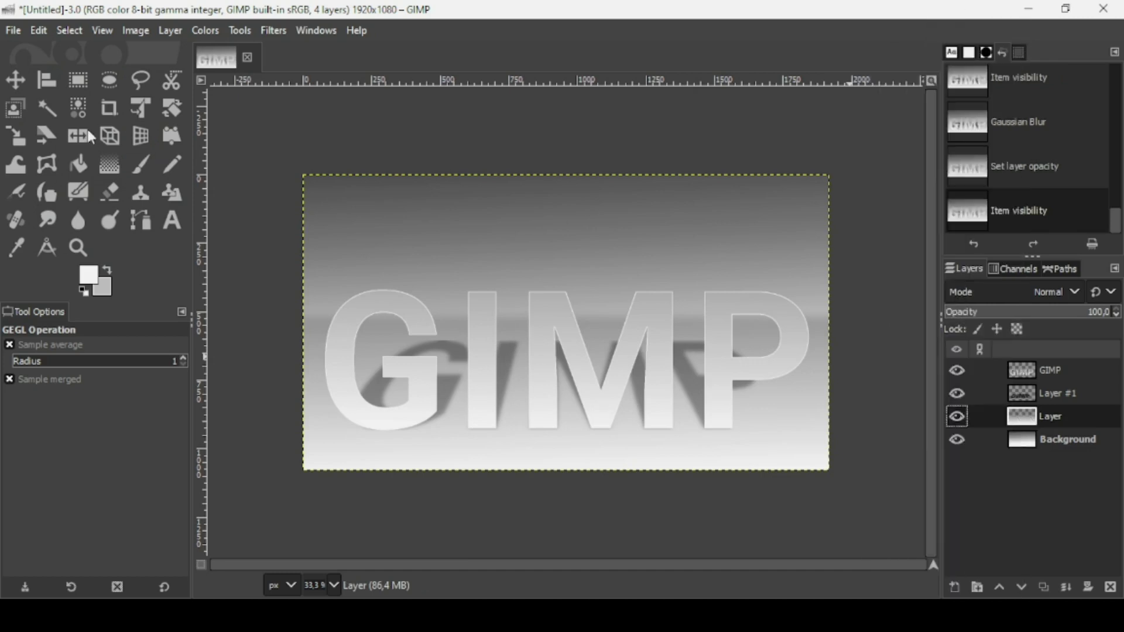
- Fill Layer's selected area with an upward vertical gradient, then select none
left_click(109, 165)
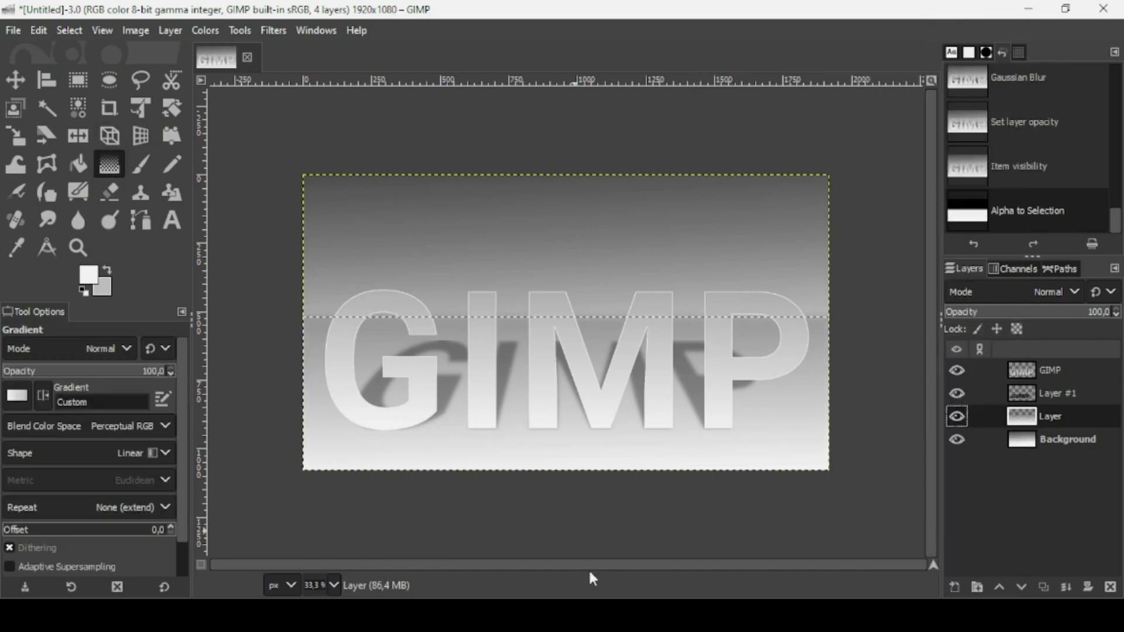
left_click_drag(577, 509, 573, 285)
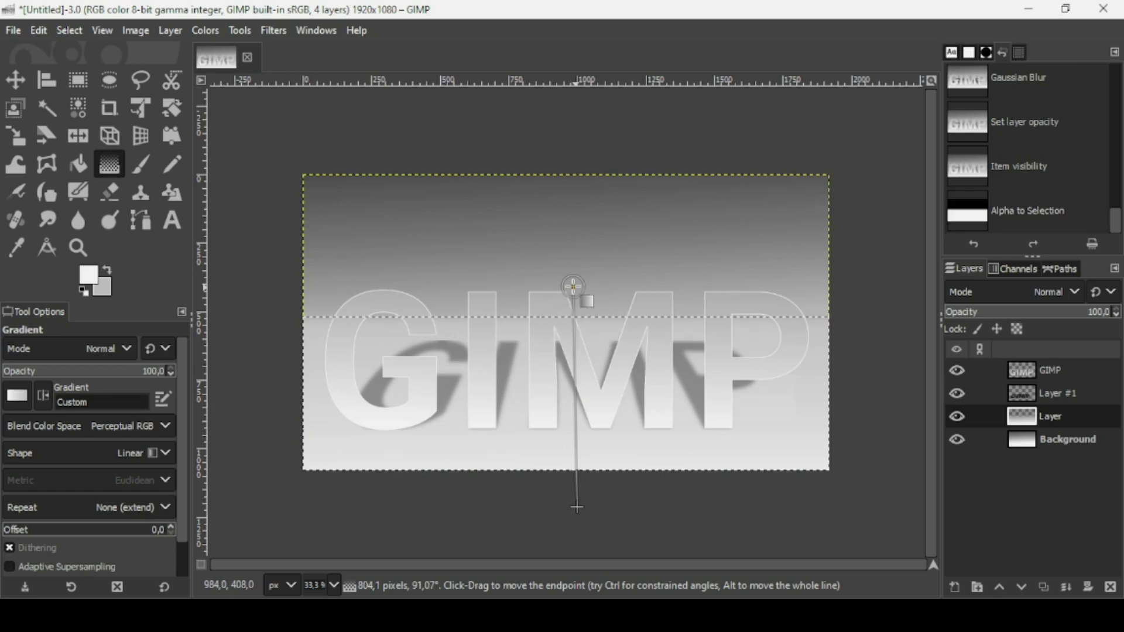
key("Return")
left_click(69, 30)
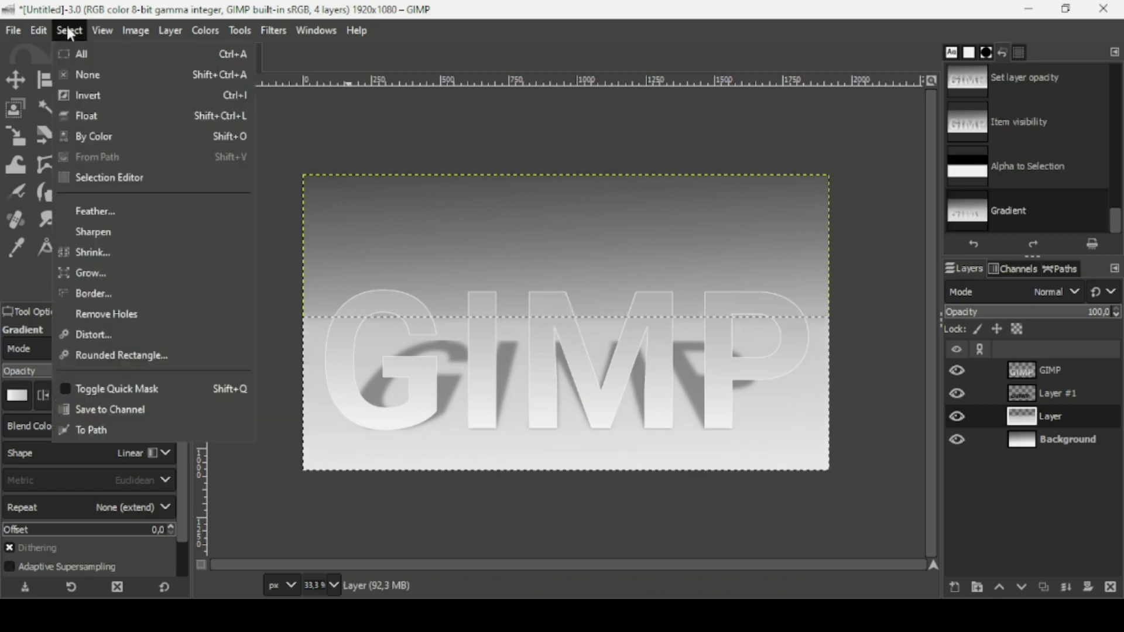
left_click(81, 72)
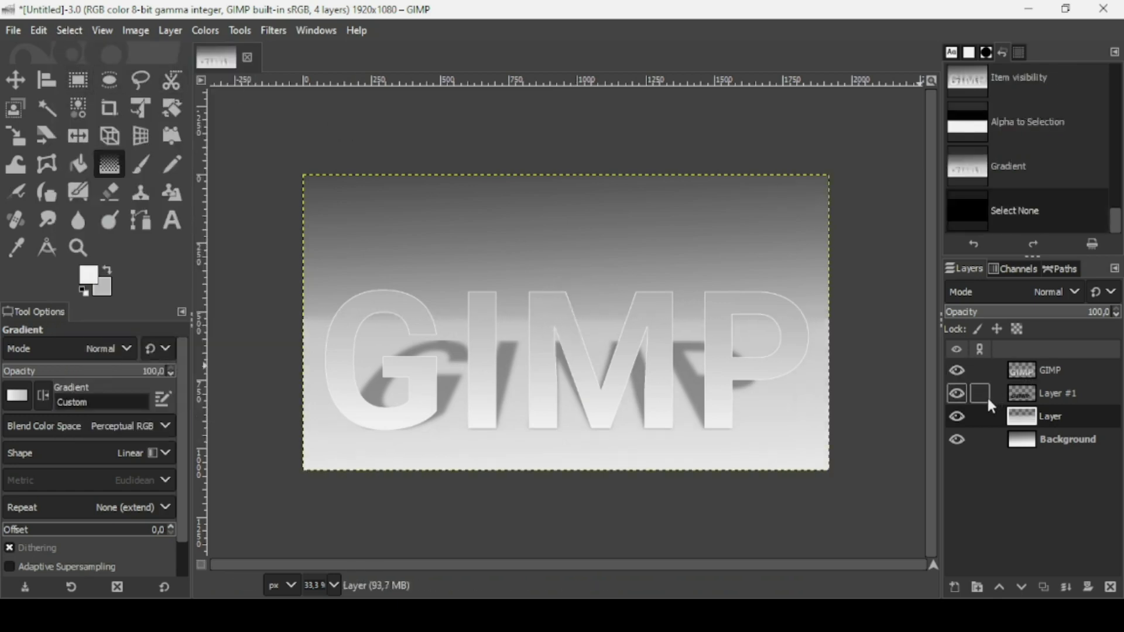
- Reload Layer's alpha selection, redraw the vertical gradient, and clear the selection
right_click(1019, 420)
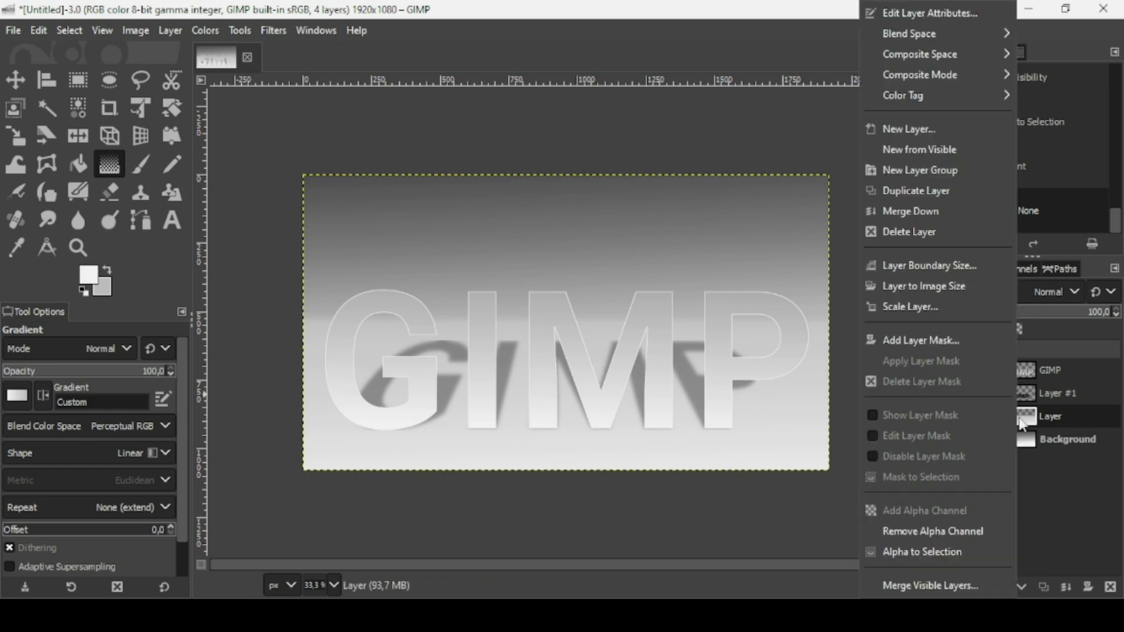
left_click(937, 552)
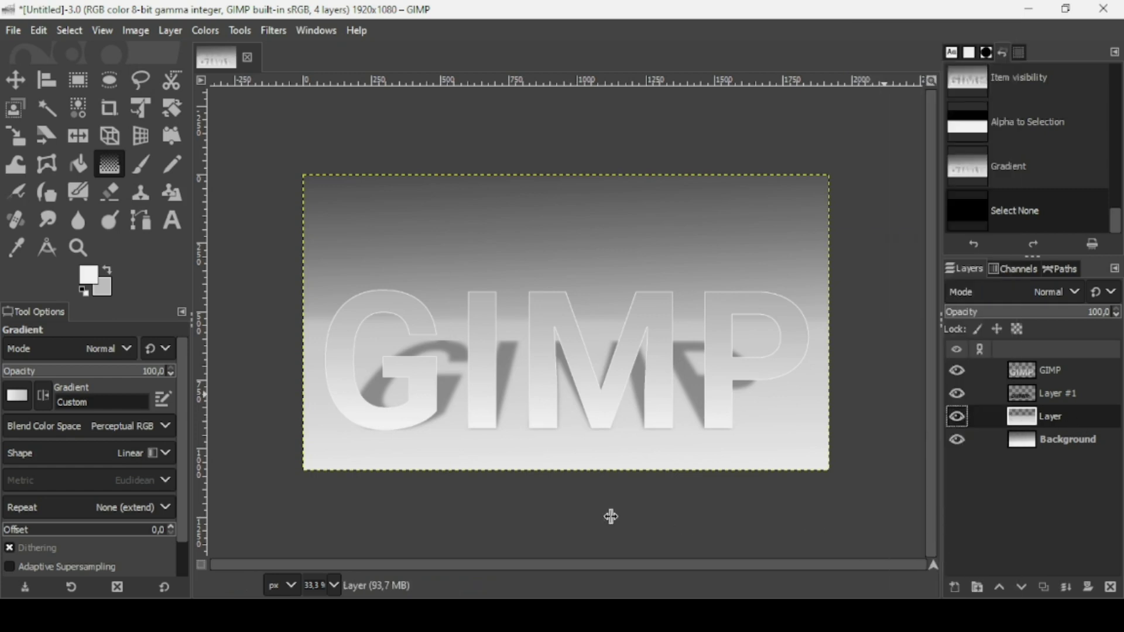
left_click_drag(590, 489, 587, 332)
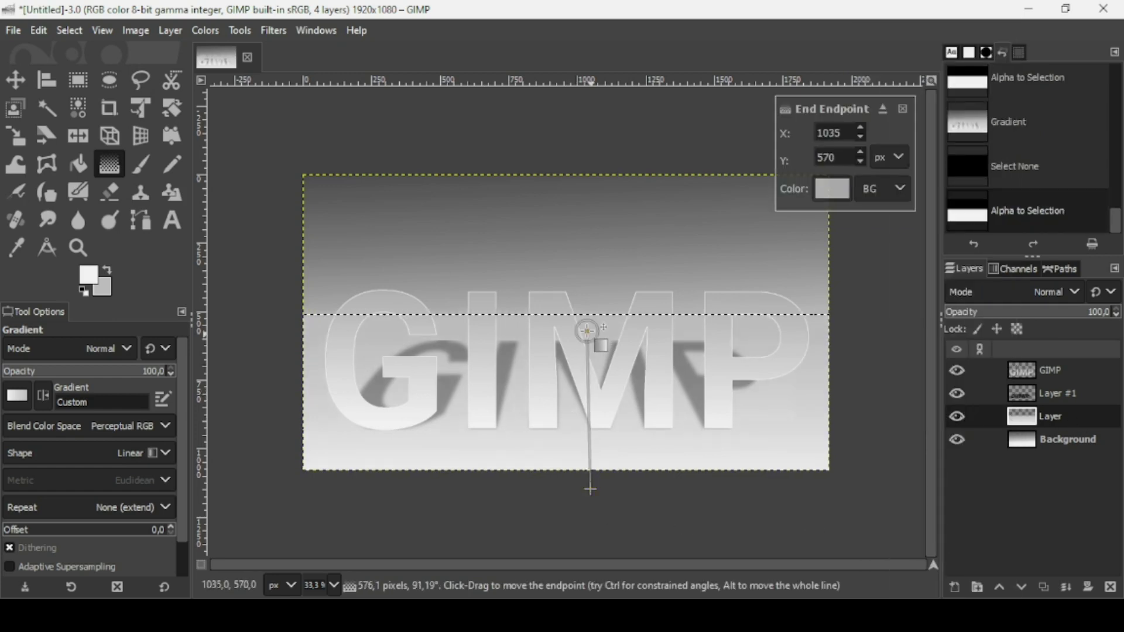
key("Return")
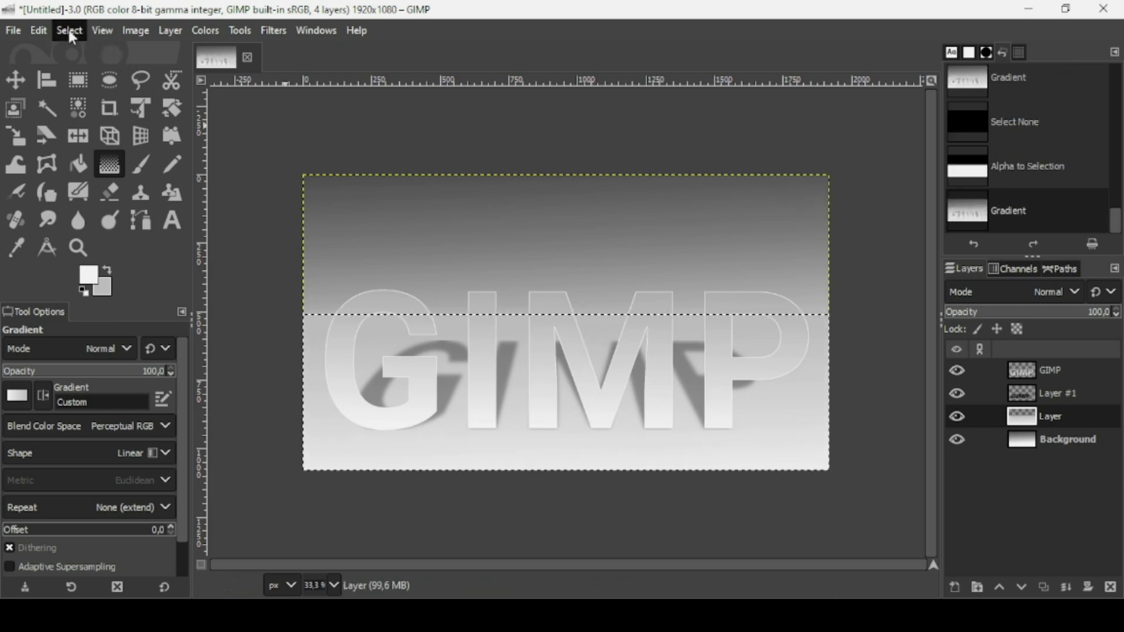
left_click(69, 30)
left_click(82, 75)
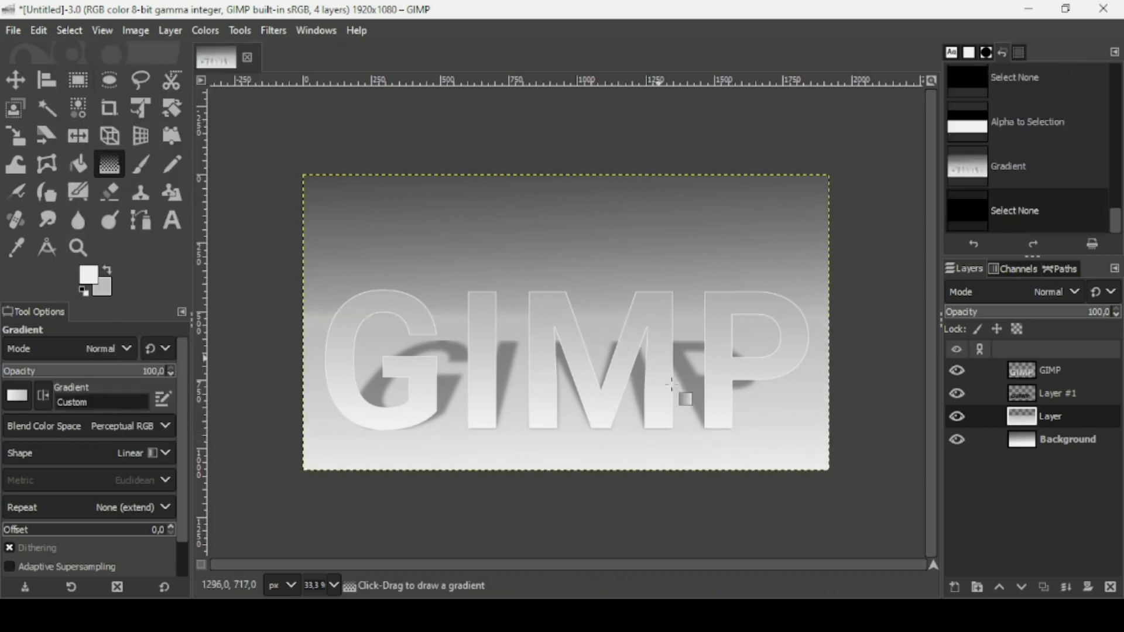
- Use New from Visible on the GIMP text layer to add a top layer named 'Visible'
left_click(1022, 371)
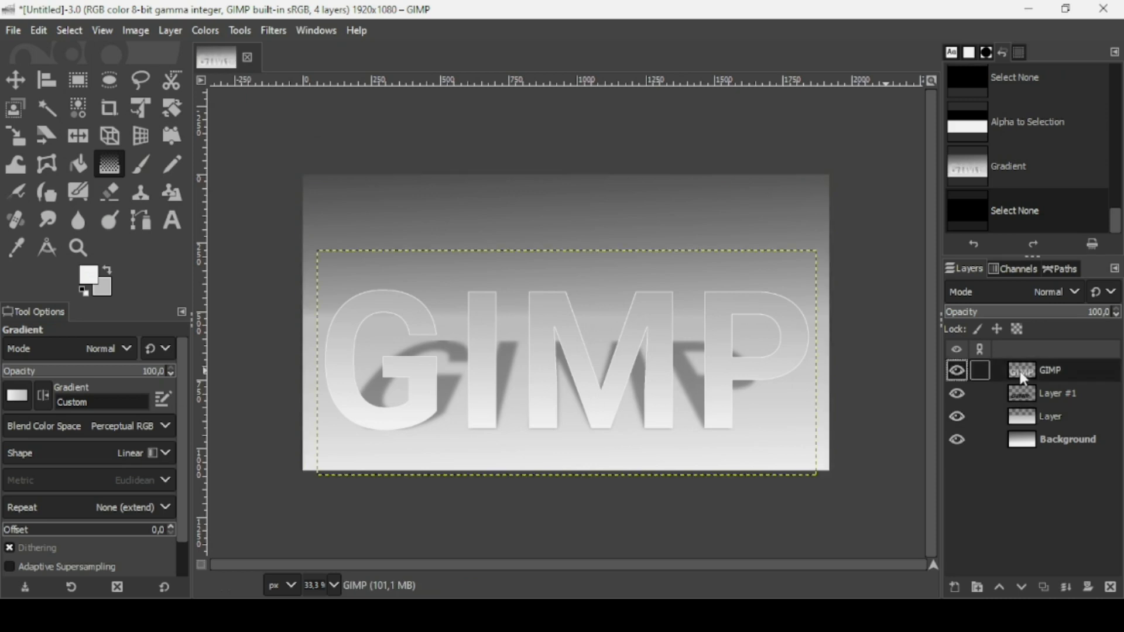
right_click(1022, 373)
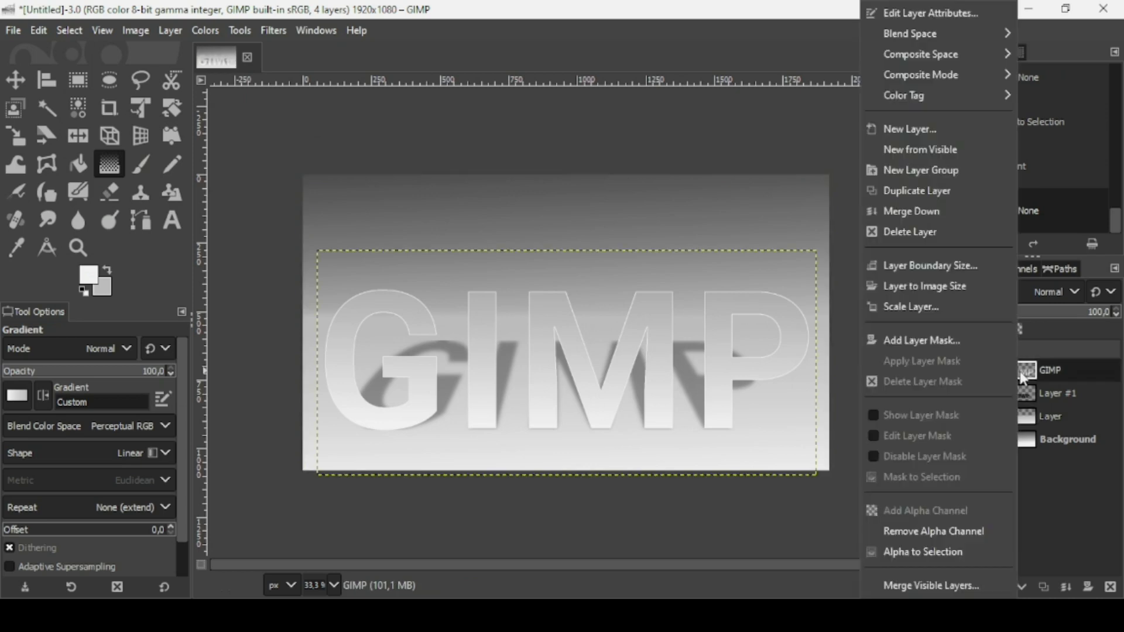
left_click(924, 150)
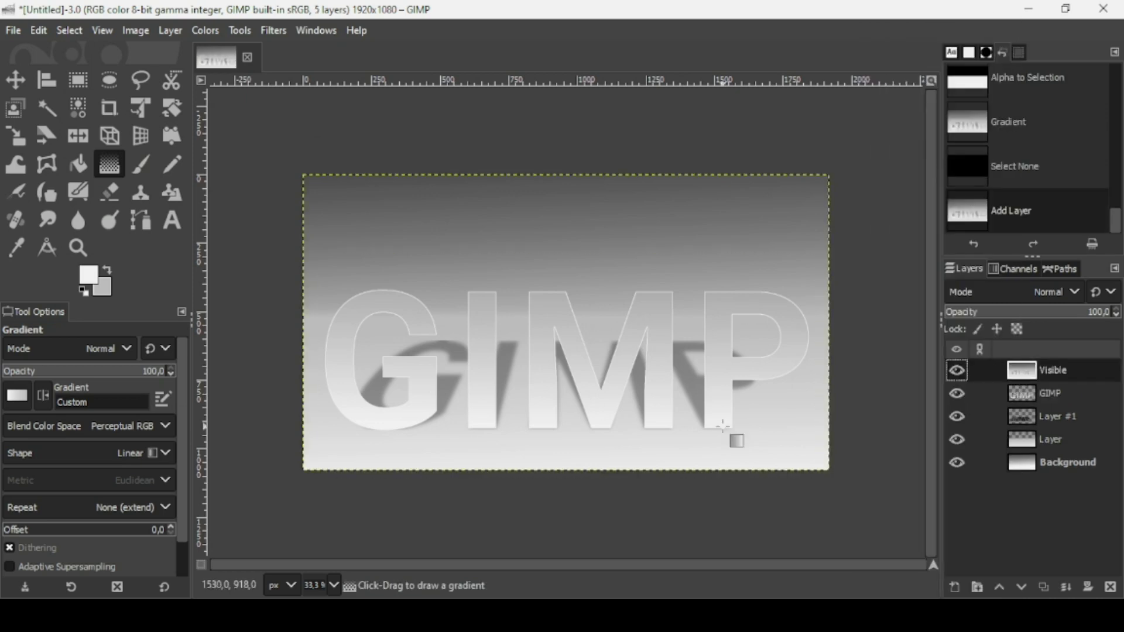